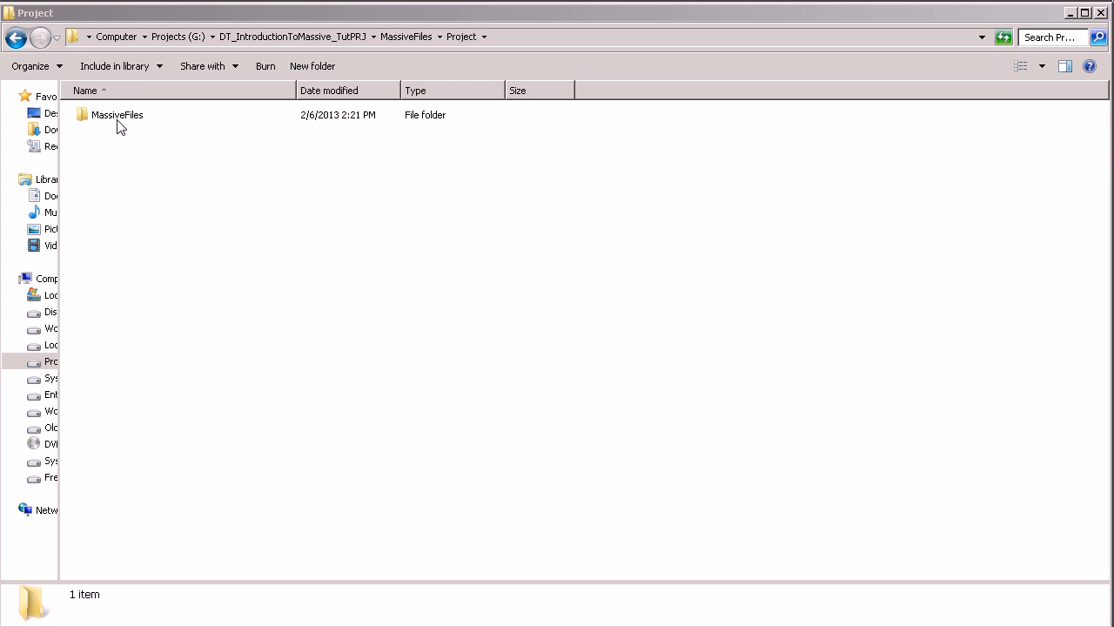
Open the MassiveFiles folder and go through its subfolders act, cdl, geo, maps, mas, pic, rib, sim and tree.
double_click(120, 121)
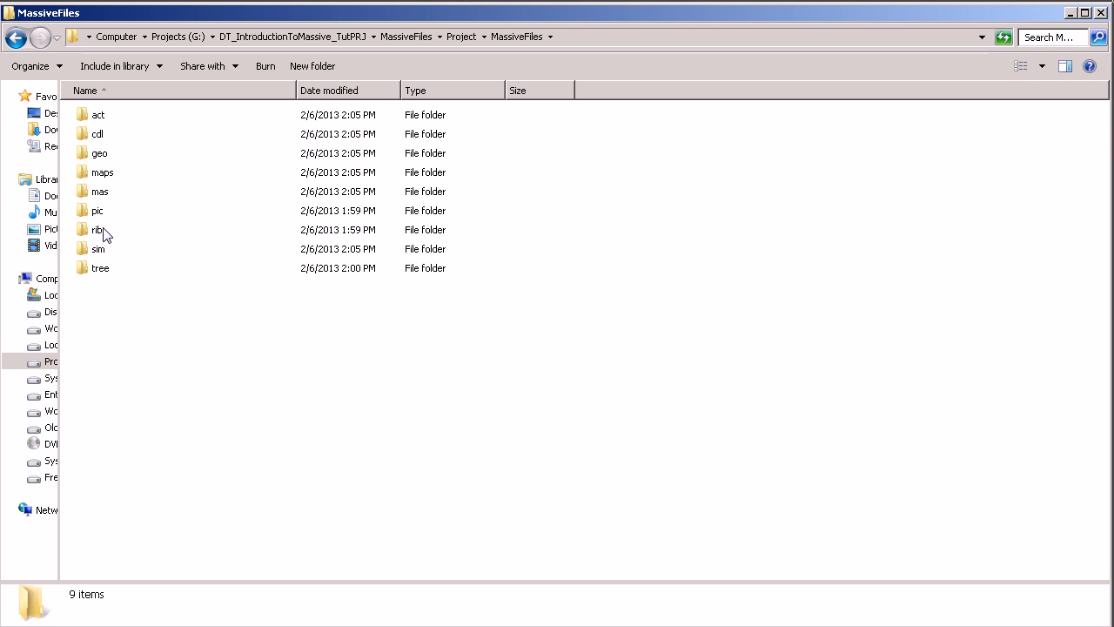
mouse_move(103, 233)
left_click(101, 116)
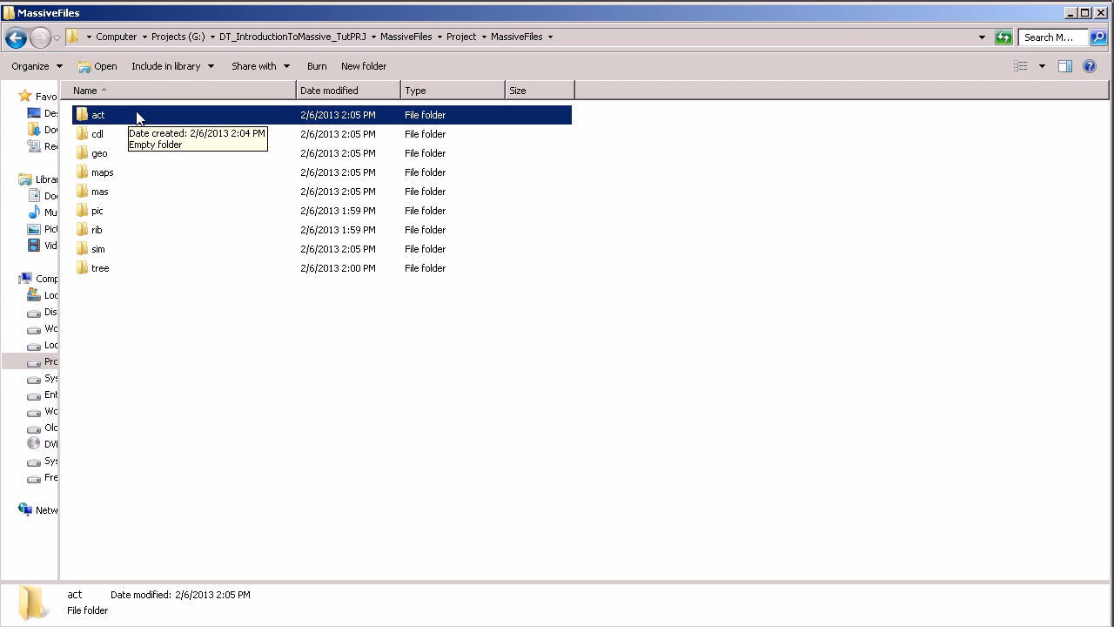
left_click(112, 137)
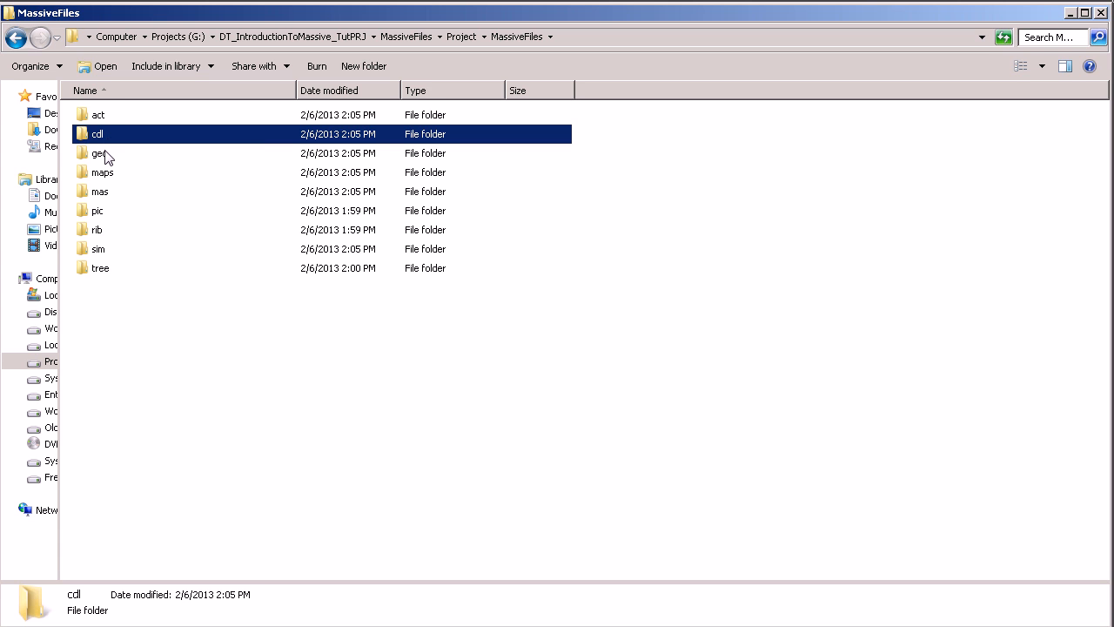
left_click(102, 157)
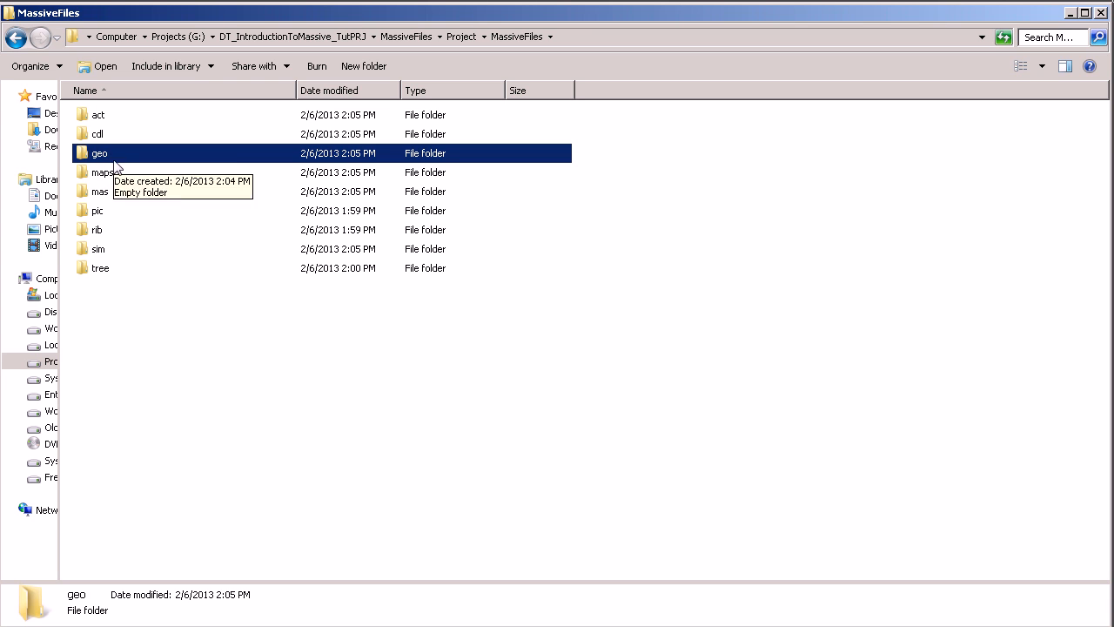
left_click(101, 176)
left_click(100, 193)
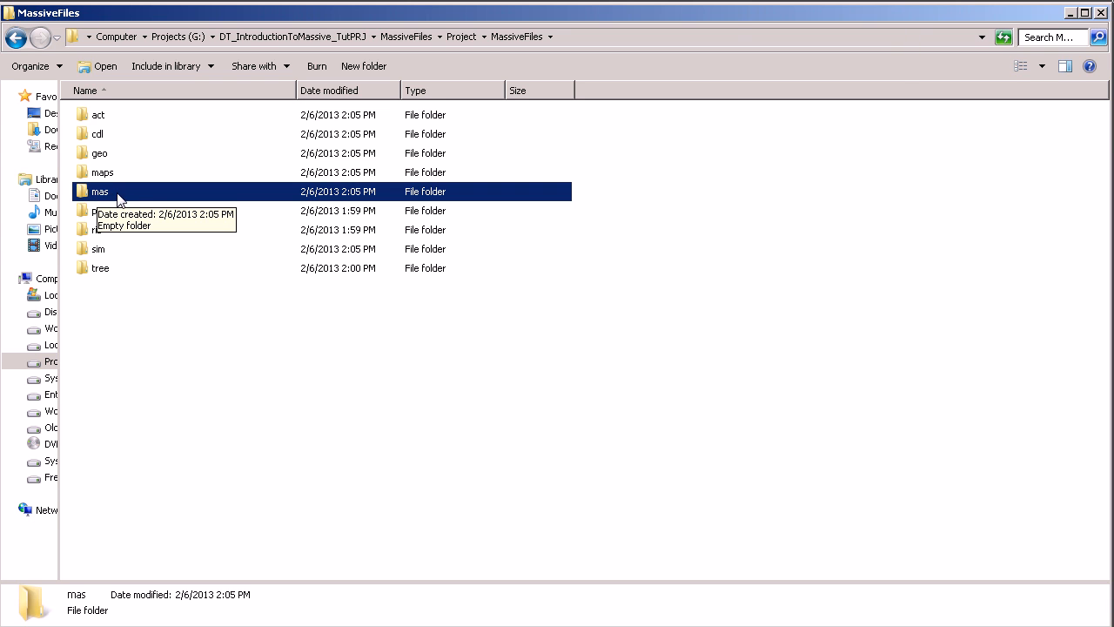
left_click(101, 213)
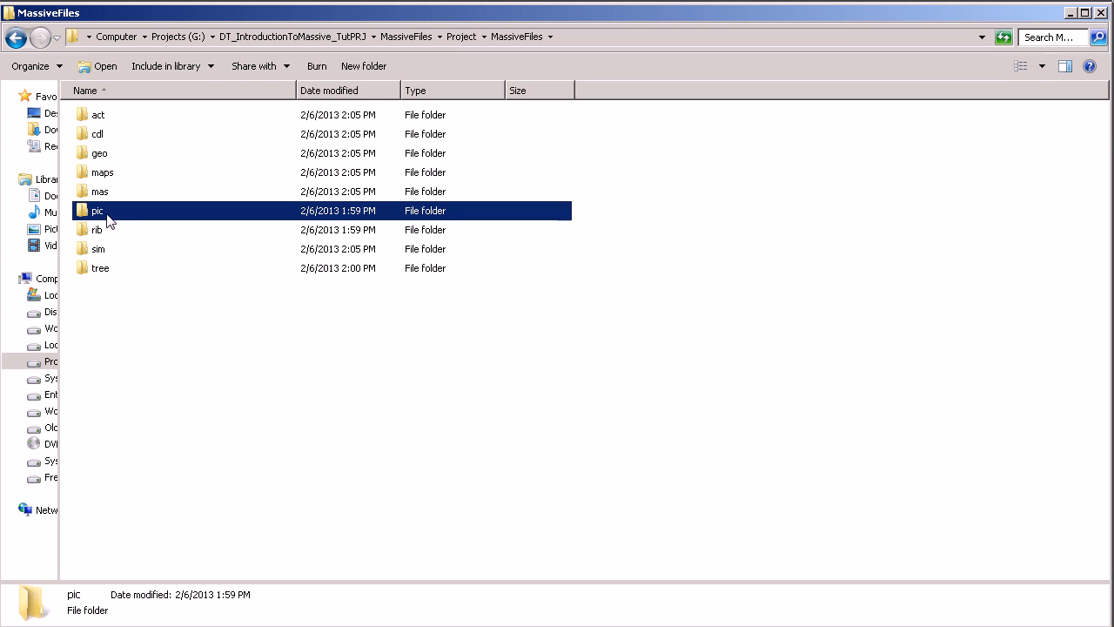
left_click(107, 233)
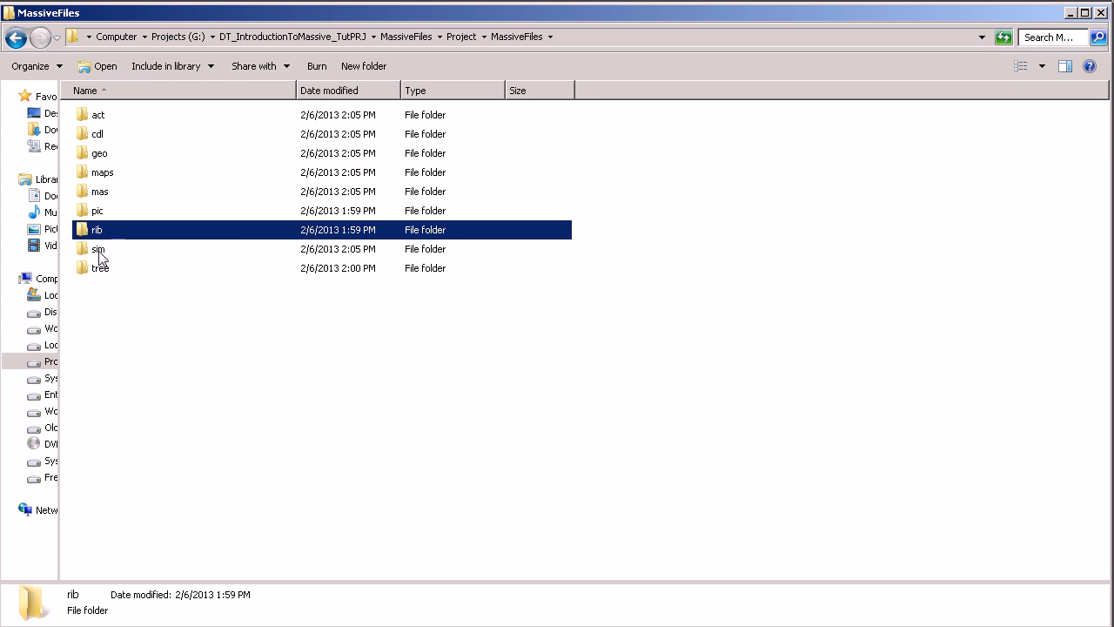
left_click(97, 252)
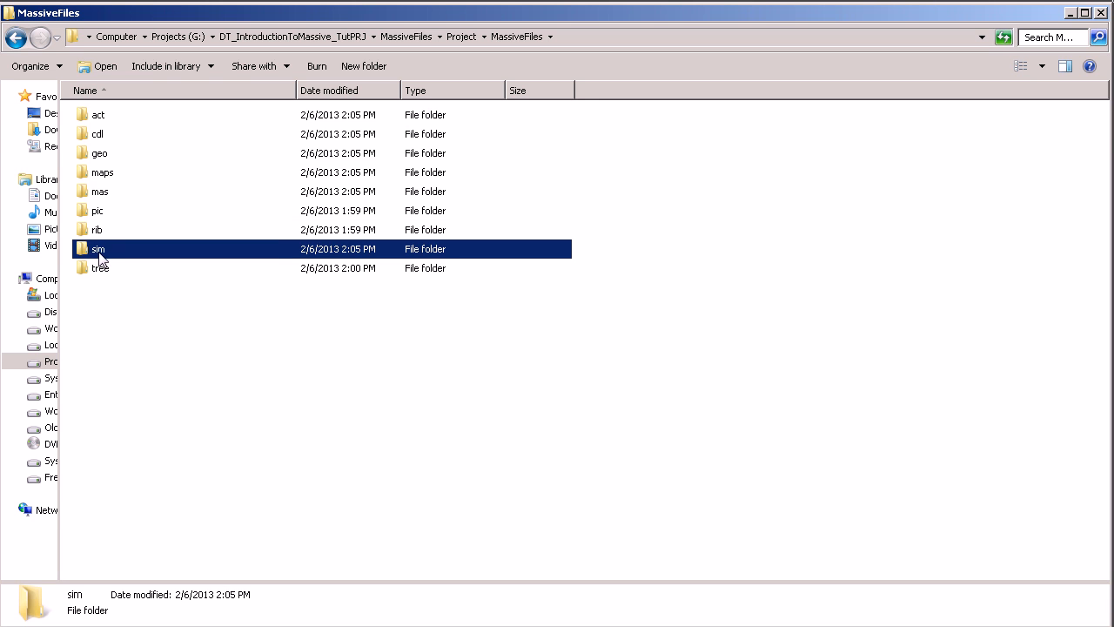
left_click(101, 270)
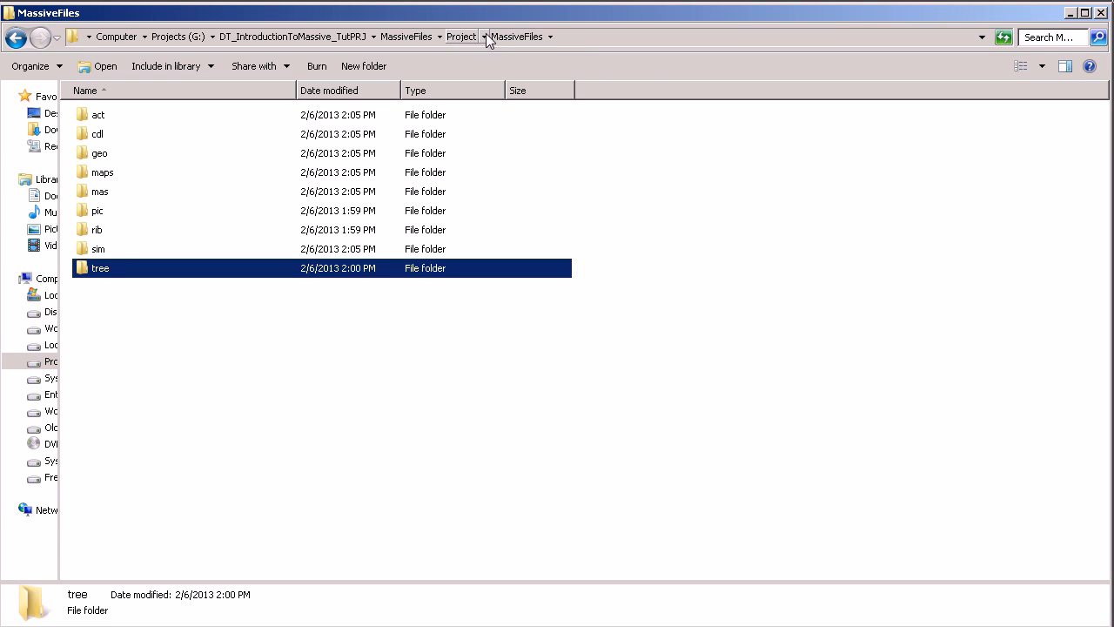
left_click(215, 356)
left_click_drag(449, 384, 359, 422)
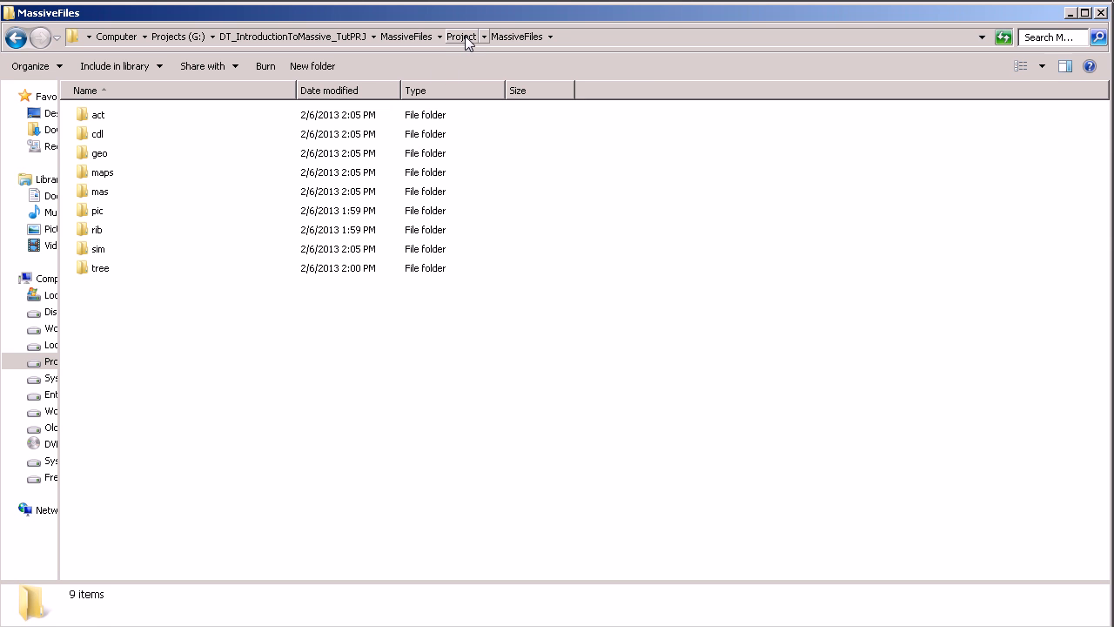
Return to the parent Project folder and create a new folder beside MassiveFiles.
left_click(462, 37)
right_click(131, 164)
left_click(148, 114)
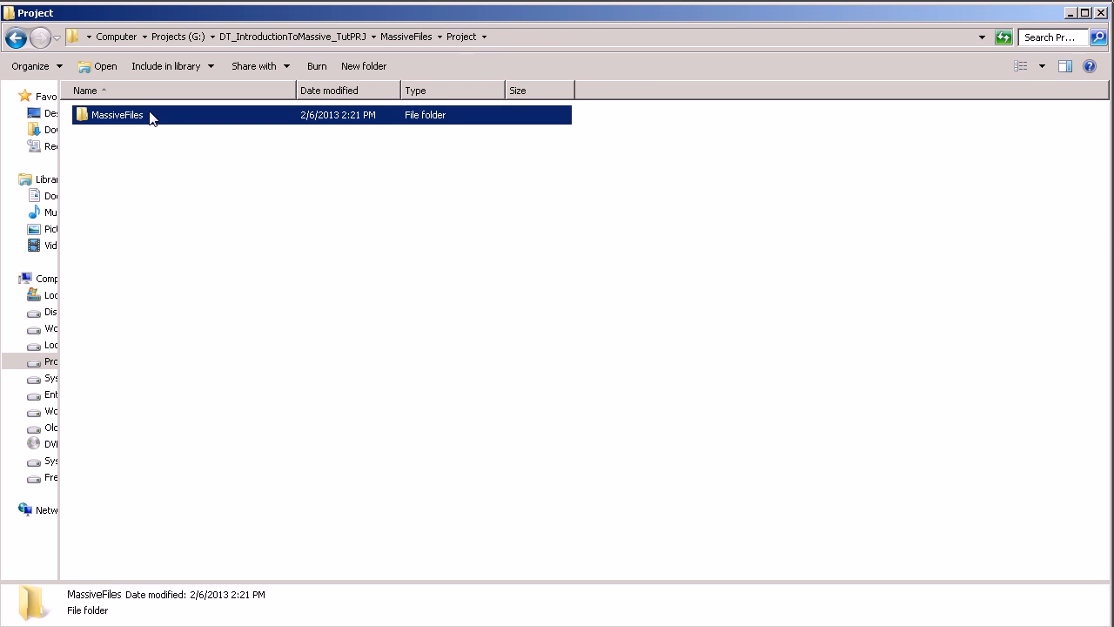
right_click(161, 154)
mouse_move(243, 329)
left_click(359, 327)
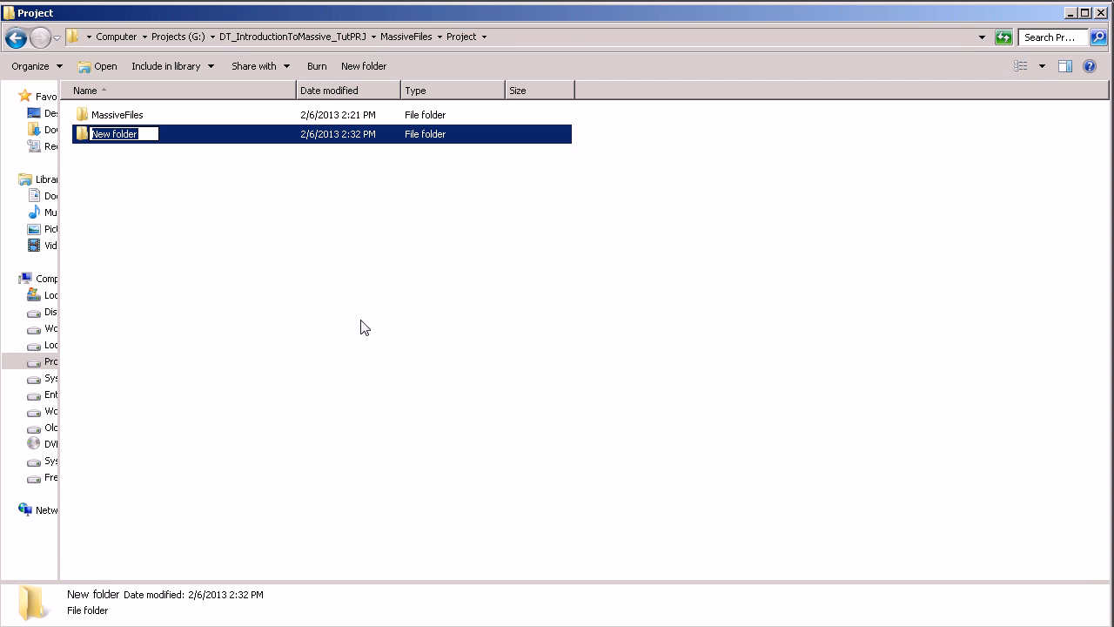
Try to name the new folder MassiveFiles, declining to merge it with the existing folder.
type("Mass")
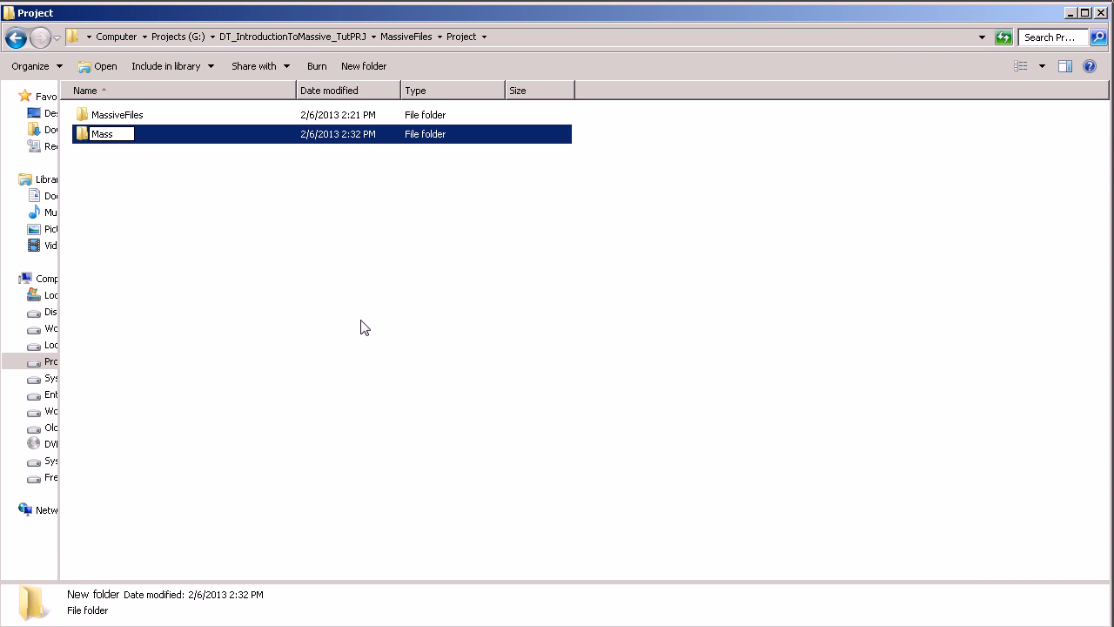
type("iveFile")
key("Return")
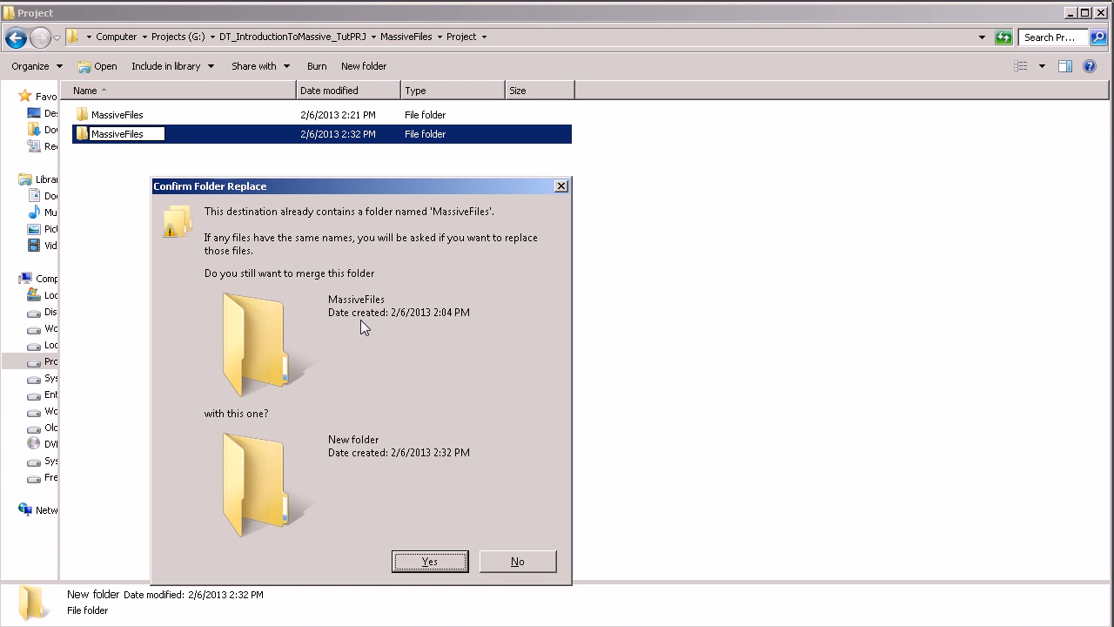
left_click(487, 562)
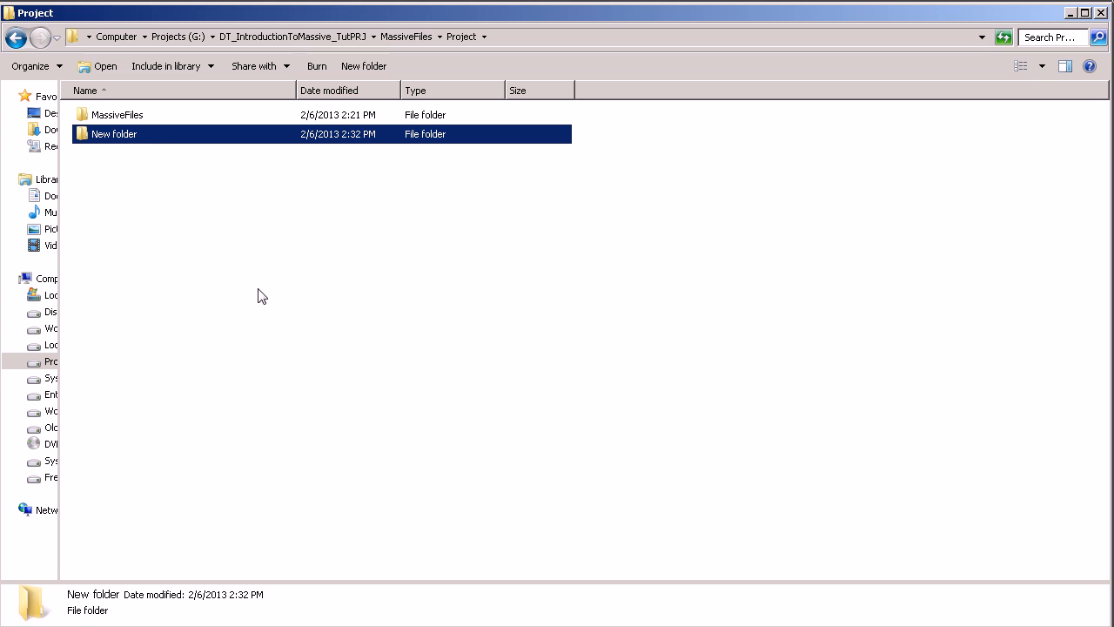
Rename the existing MassiveFiles folder to MassiveFiles_Old.
left_click(129, 114)
left_click(139, 115)
left_click(157, 115)
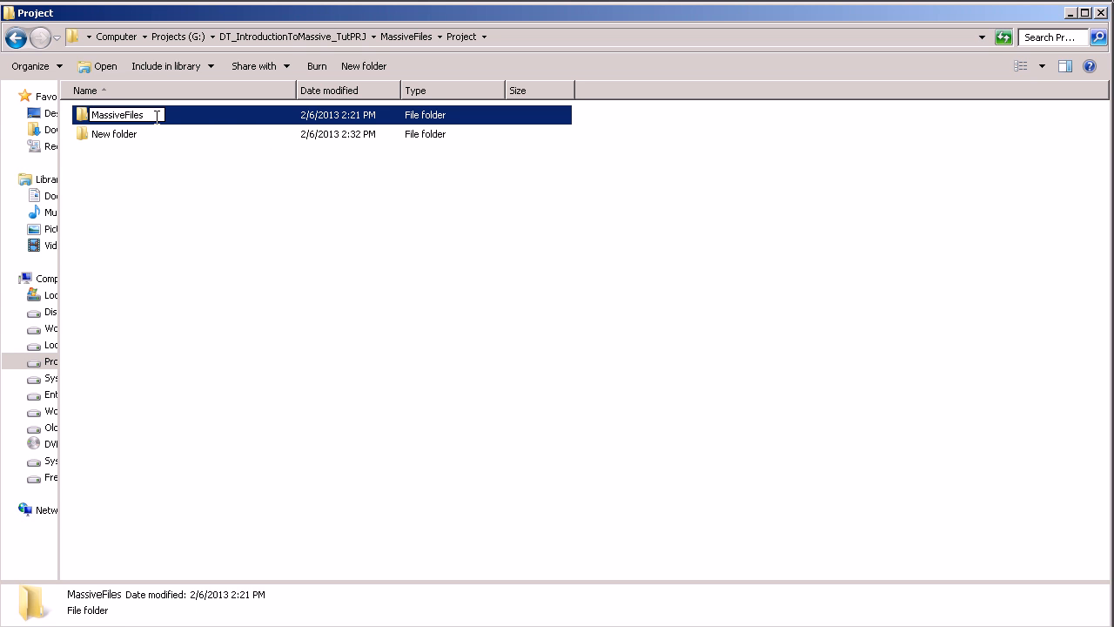
type("_Old")
key("Return")
Rename the newly created folder to MassiveFiles.
left_click(154, 134)
key("F2")
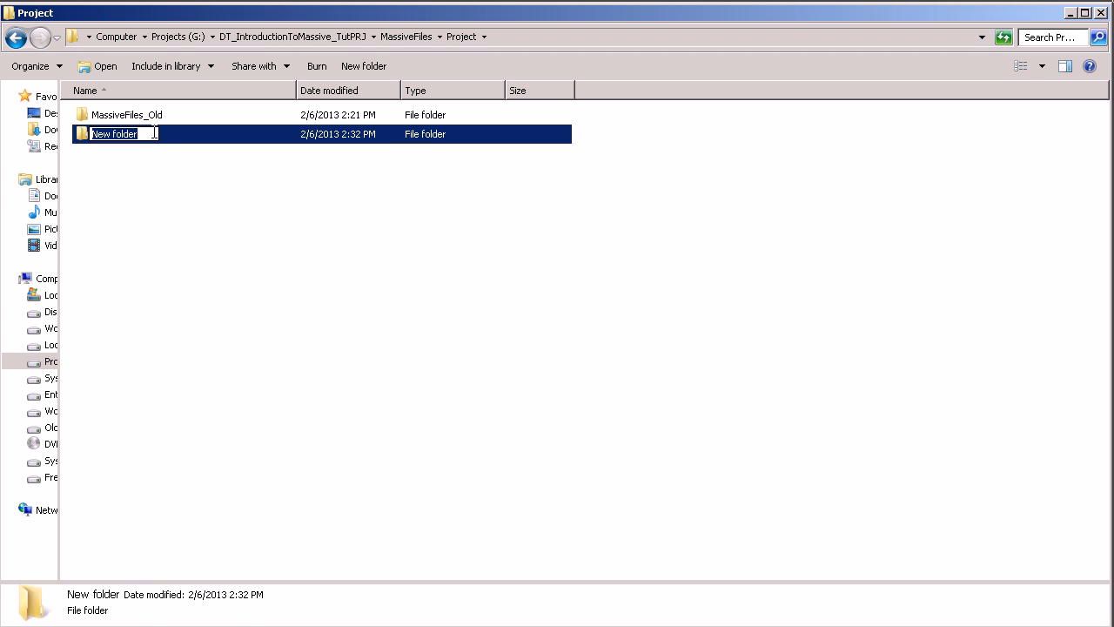
type("MassiveFiles")
key("Return")
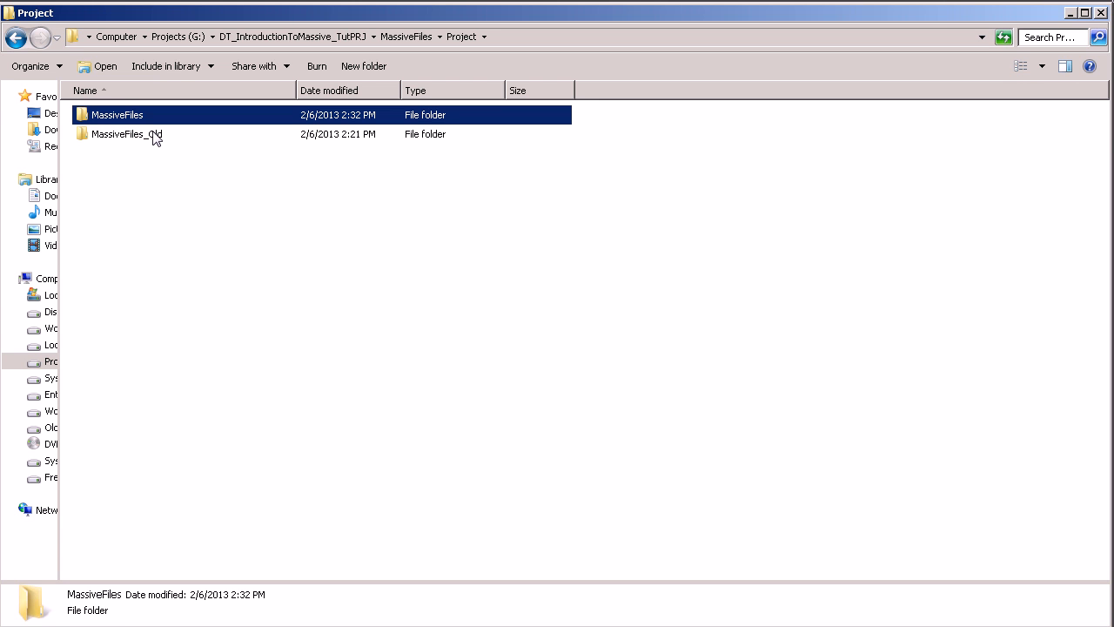
Compare the contents of the MassiveFiles_Old folder with those of the new MassiveFiles folder.
left_click(155, 139)
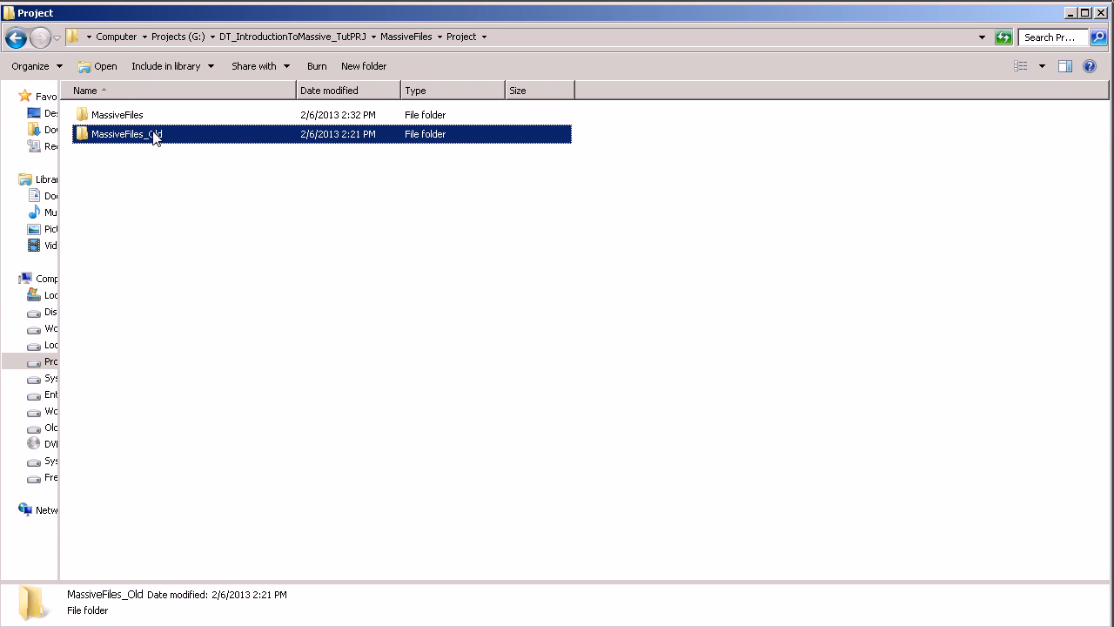
double_click(144, 139)
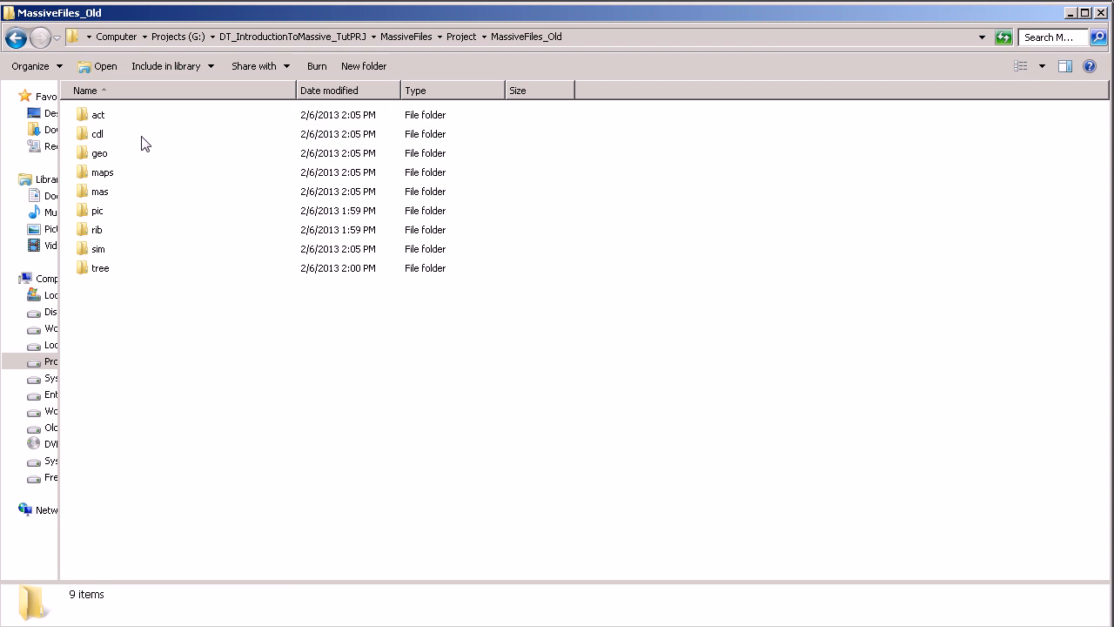
key("BackSpace")
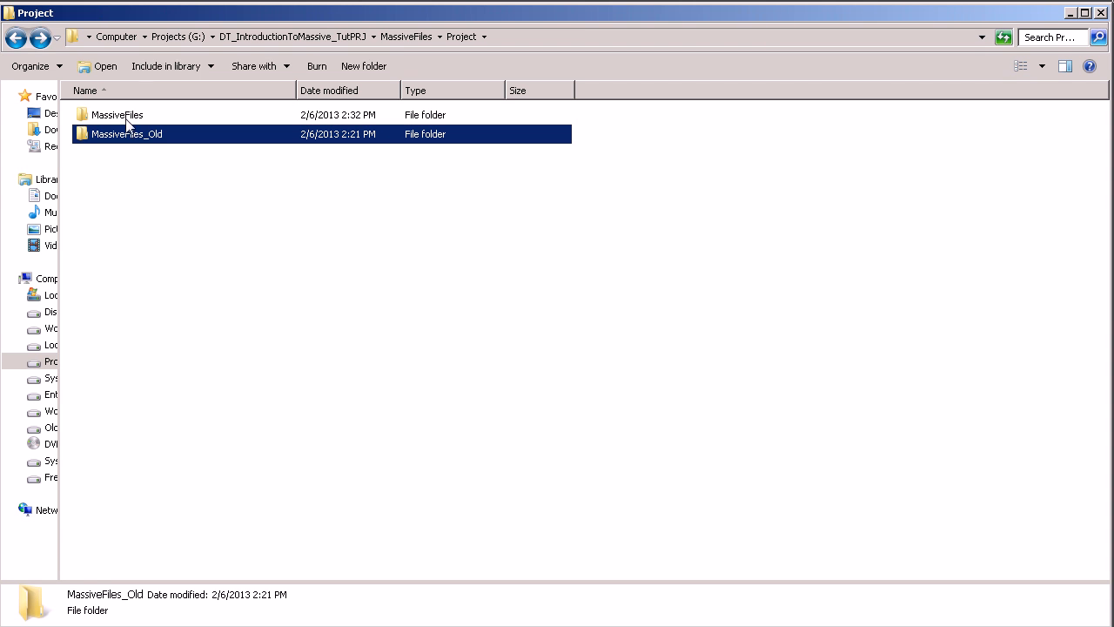
double_click(92, 117)
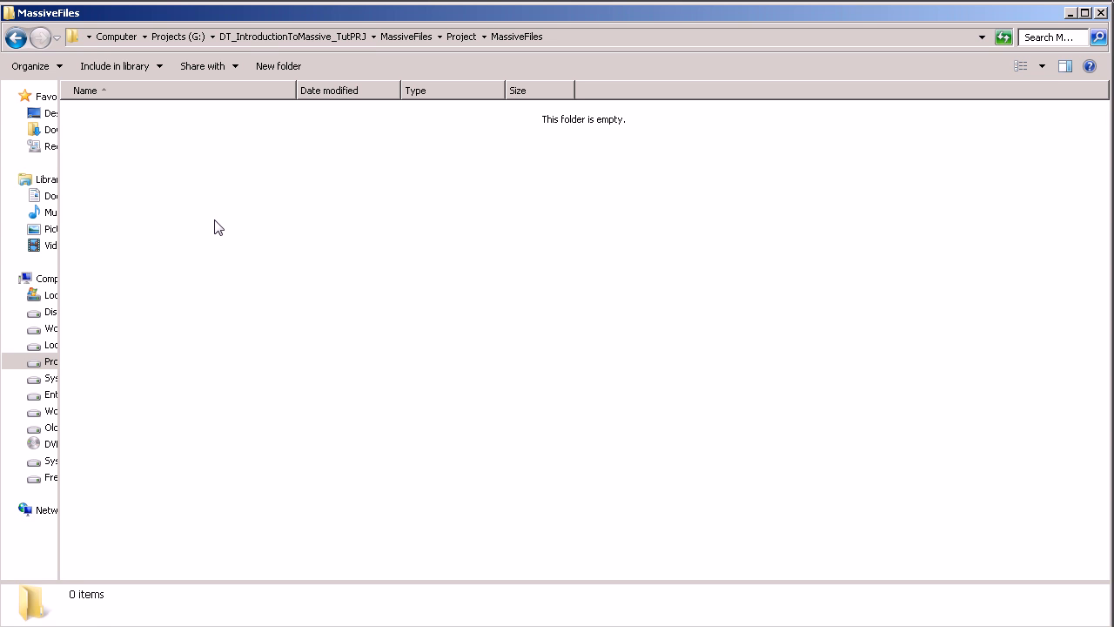
key("alt+Left")
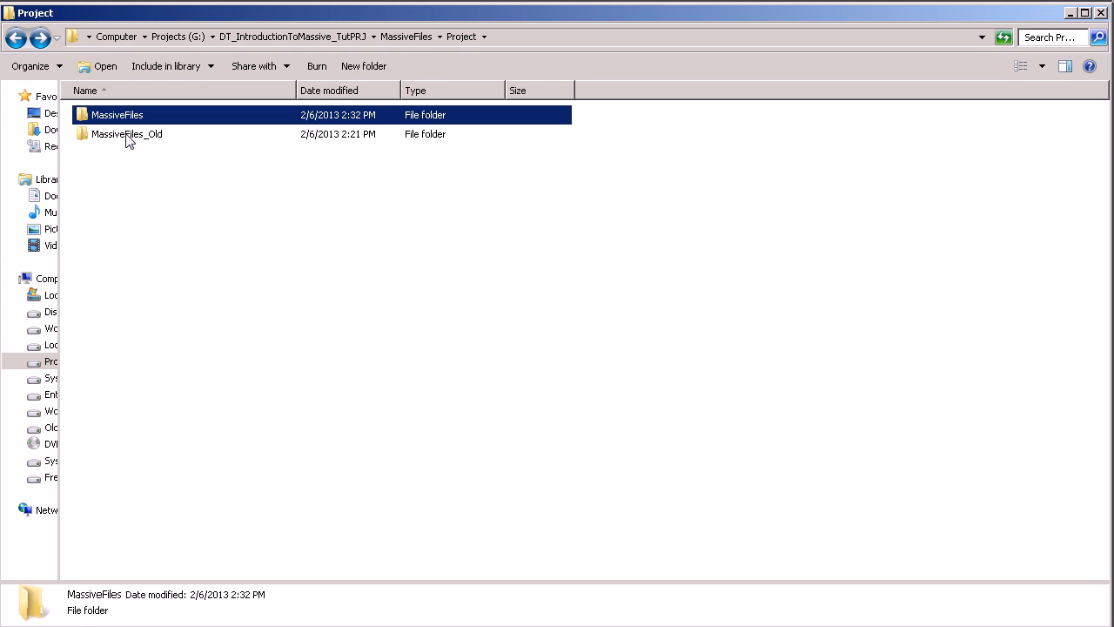
mouse_move(126, 141)
left_click(136, 135)
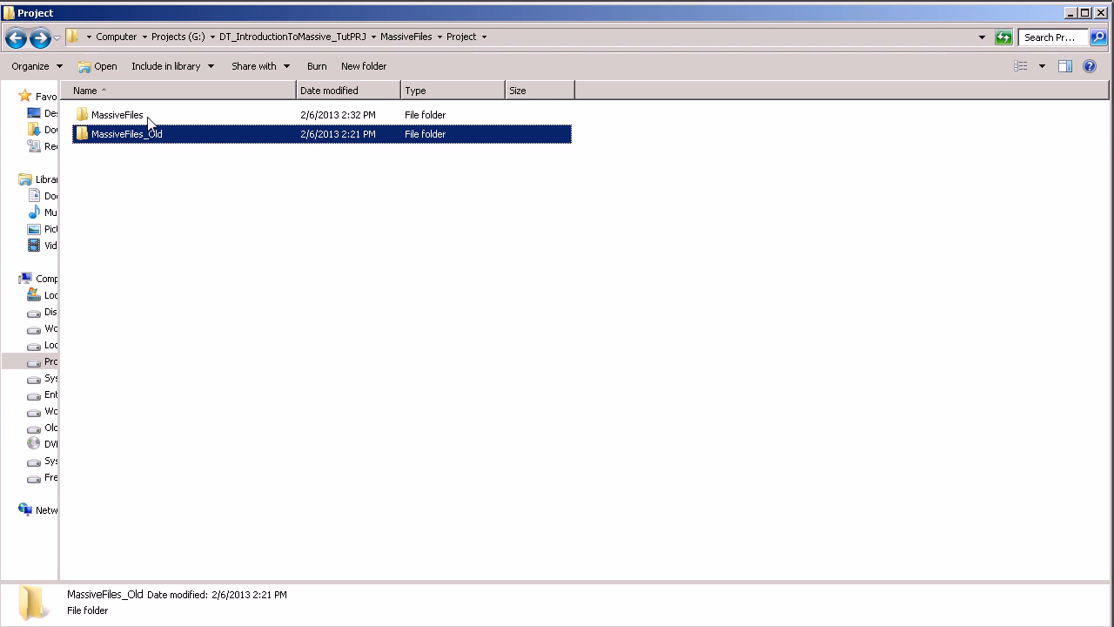
left_click(146, 118)
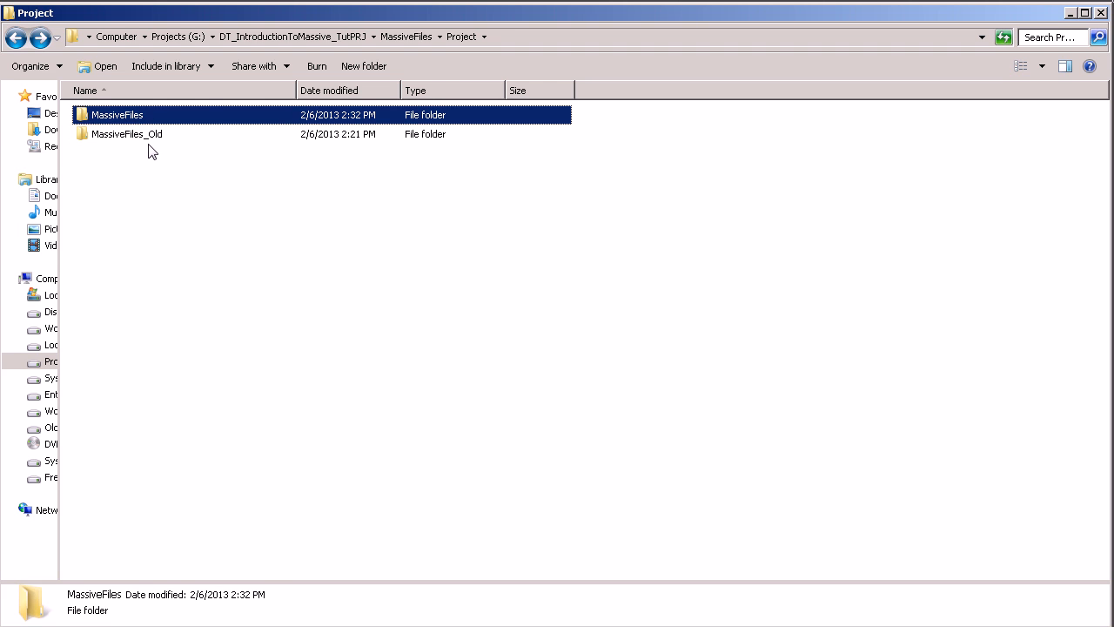
mouse_move(146, 143)
double_click(115, 116)
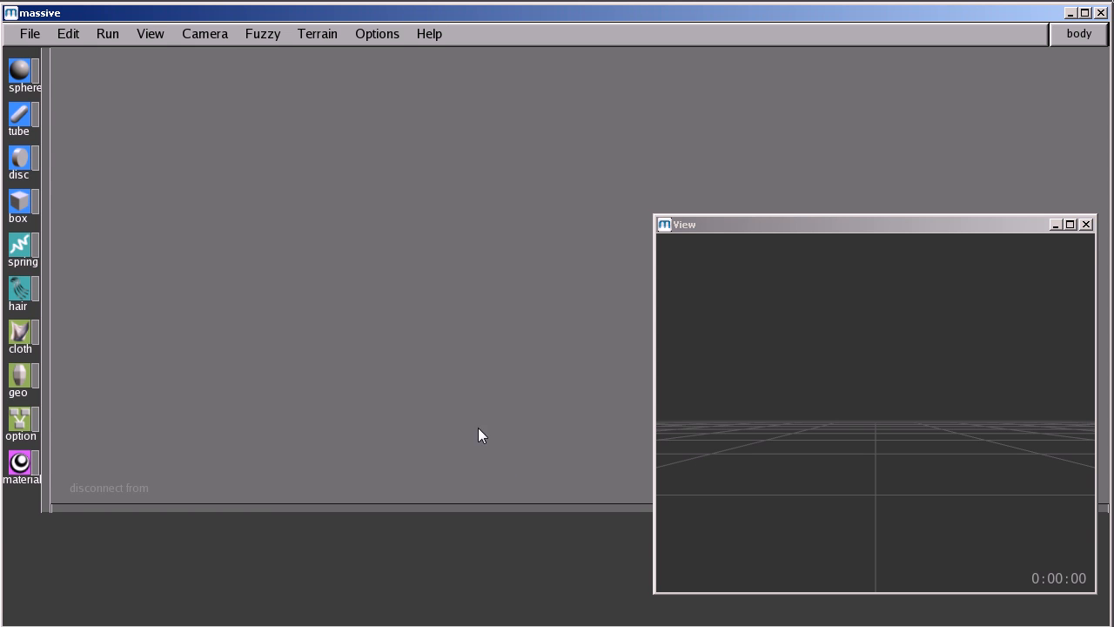
Switch to Massive and show the scene page with its light and camera nodes framed in the workspace.
key("Tab")
key("Tab")
key("Tab")
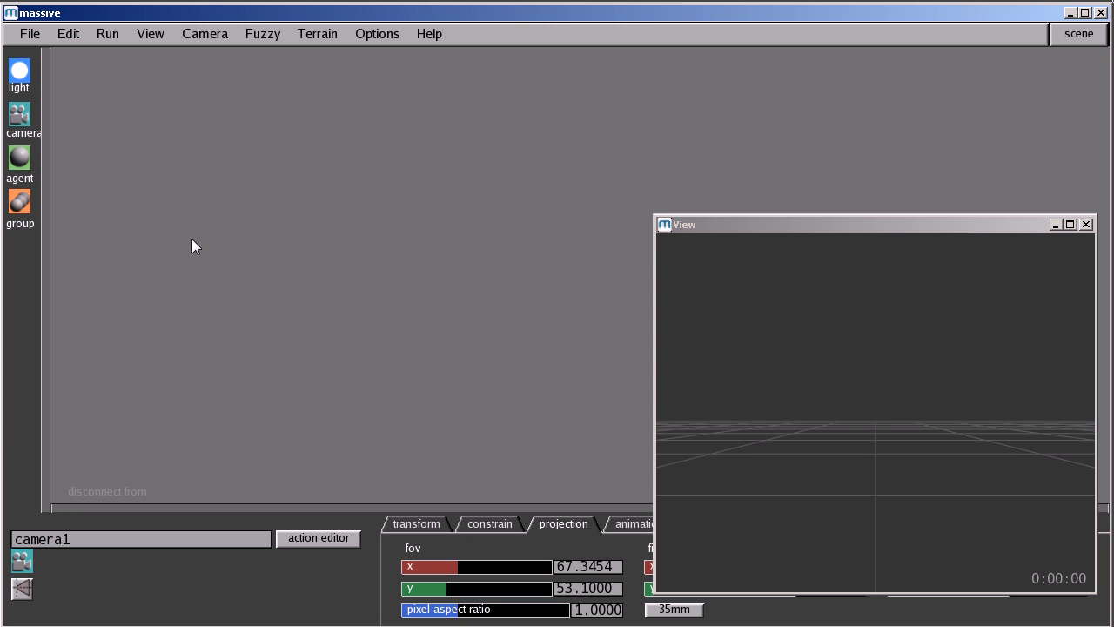
key("f")
middle_click_drag(483, 337, 294, 278)
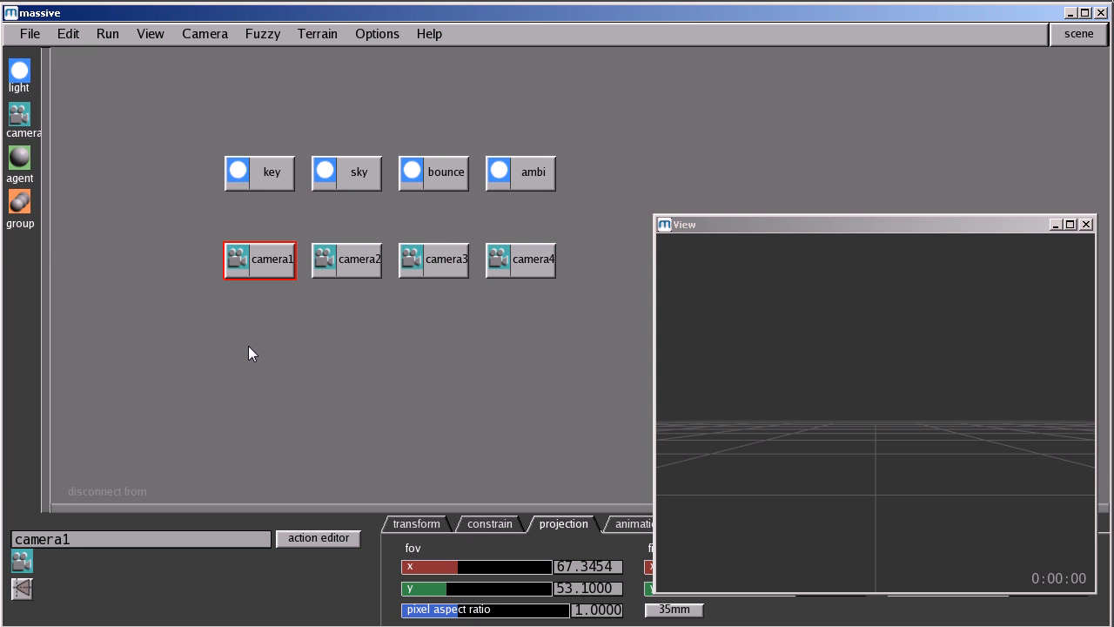
Switch to the body page and add a sphere node in the middle of the workspace.
key("b")
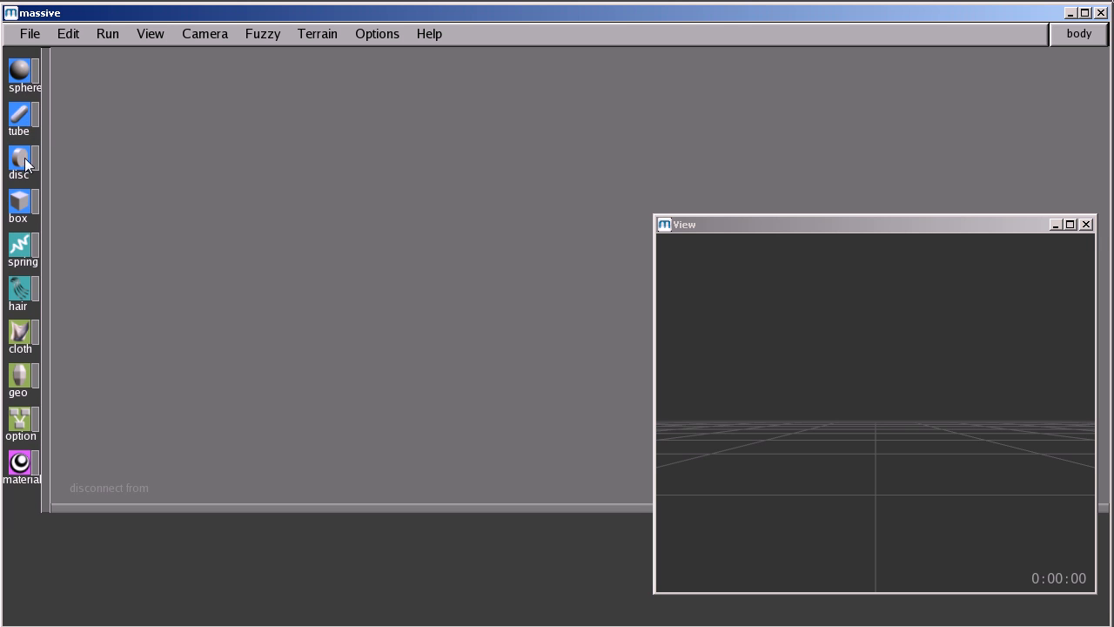
left_click_drag(20, 72, 309, 274)
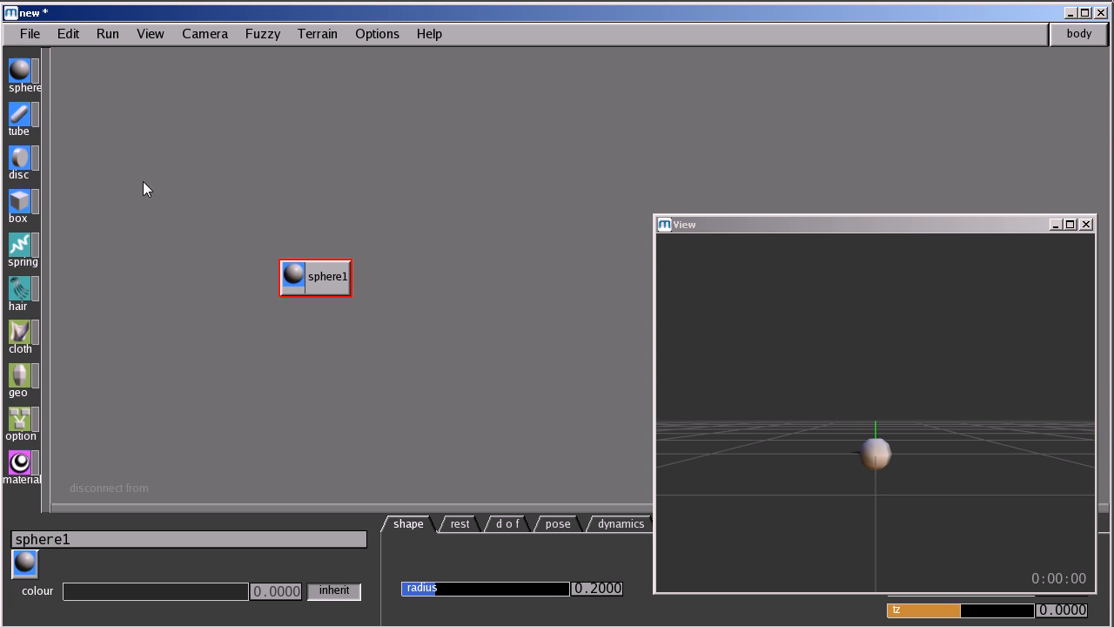
Cycle the sphere1 node's shape type through tube, disc and box back to sphere.
left_click(29, 567)
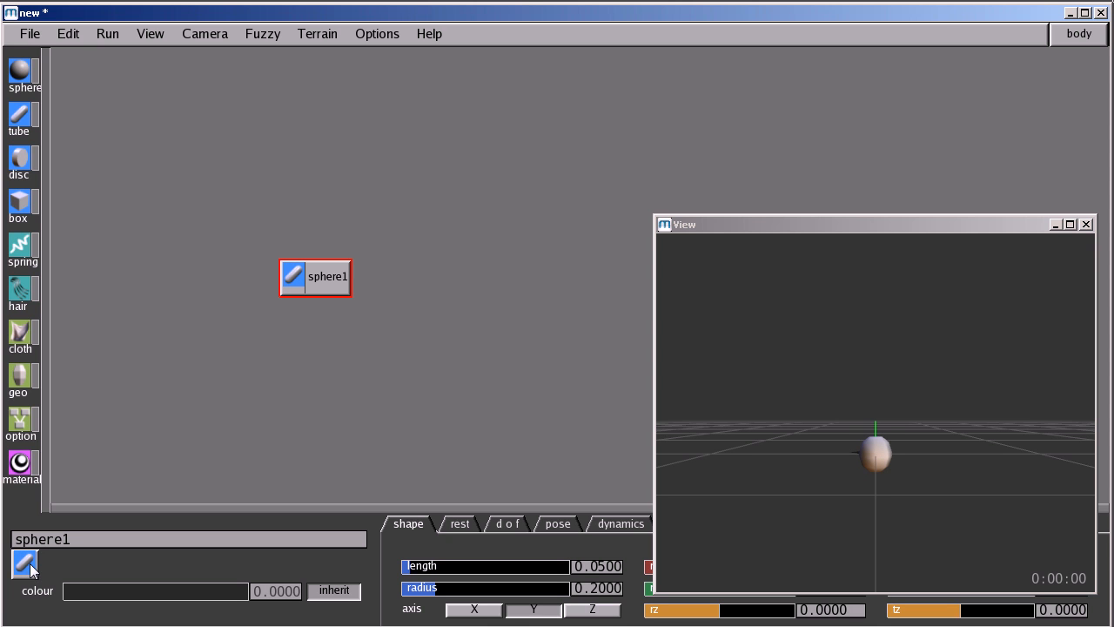
left_click(28, 567)
left_click(30, 568)
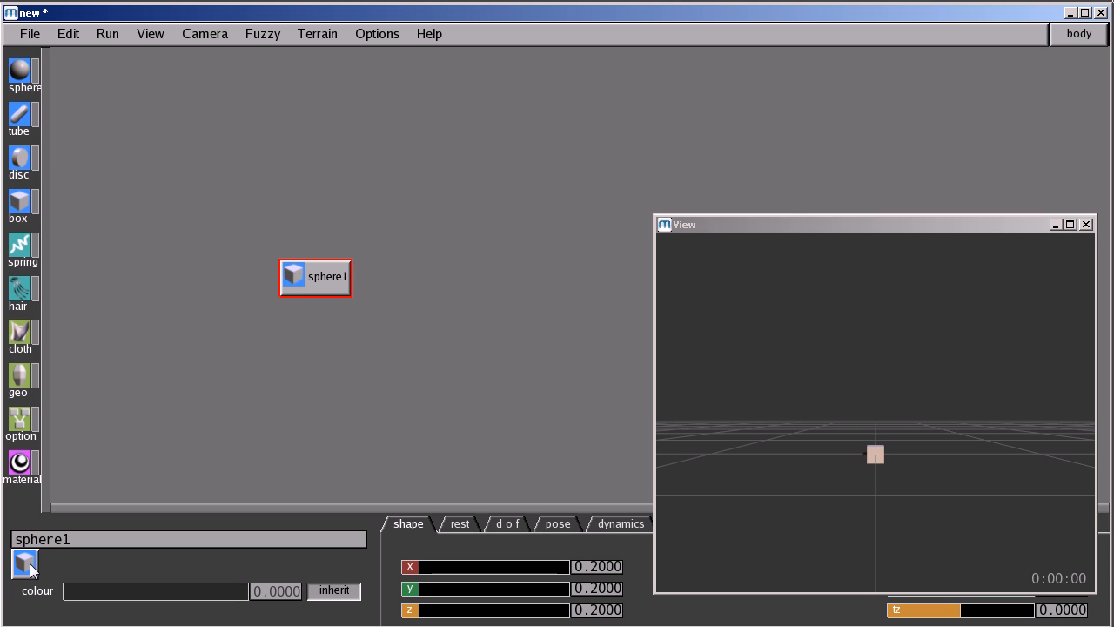
left_click(29, 567)
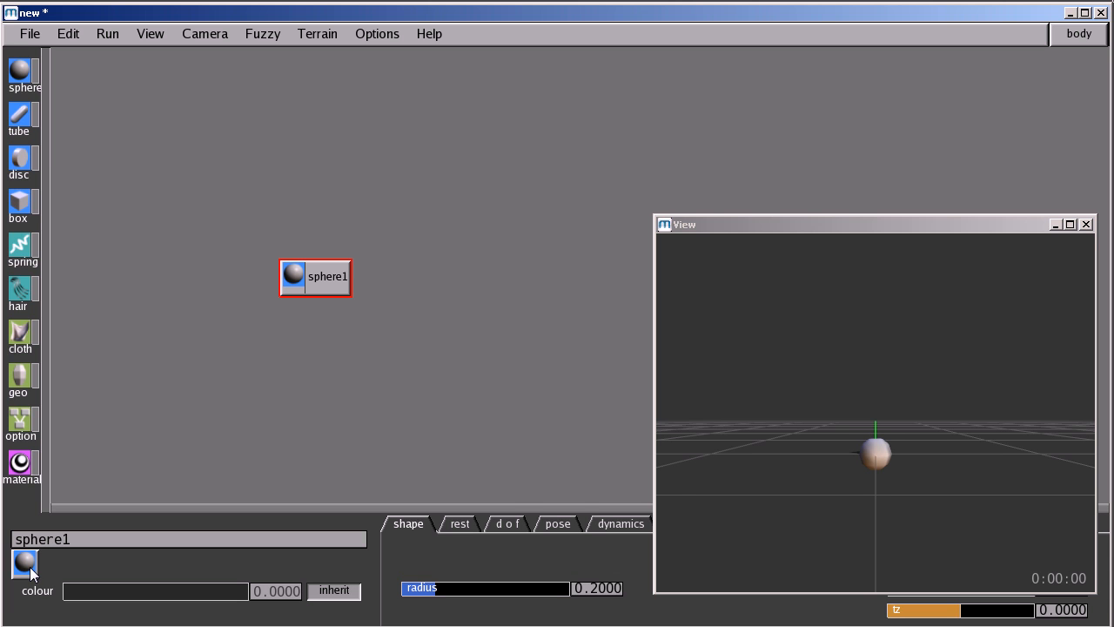
Move the View window clear of the shape parameters, enlarge sphere1's radius to about 0.59 and change its shape to a tube.
left_click_drag(820, 225, 803, 88)
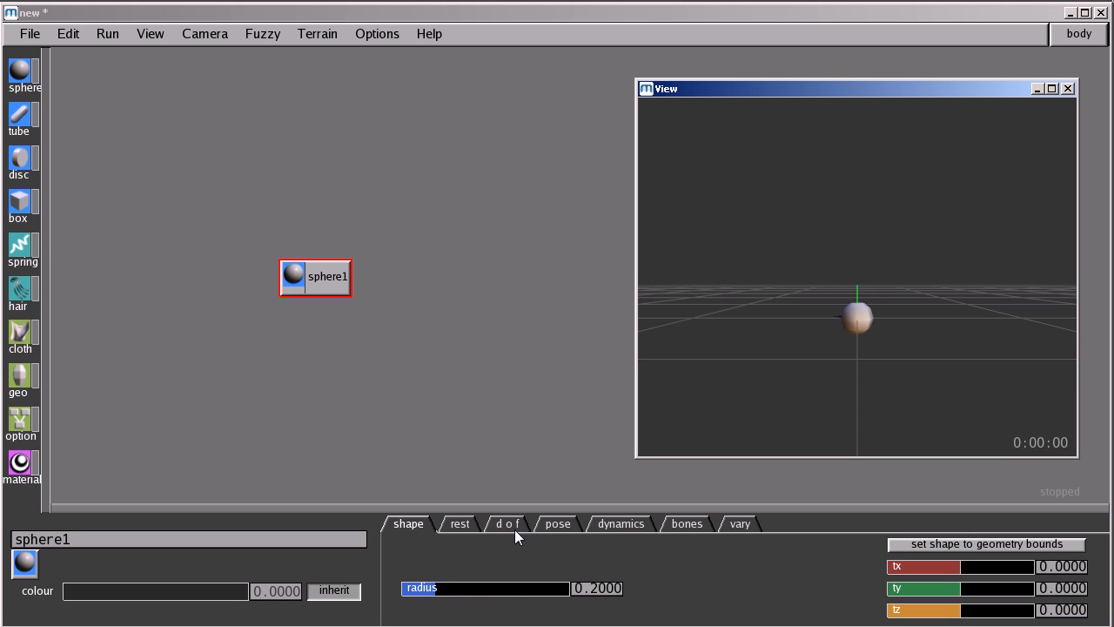
left_click_drag(430, 589, 500, 603)
left_click(33, 567)
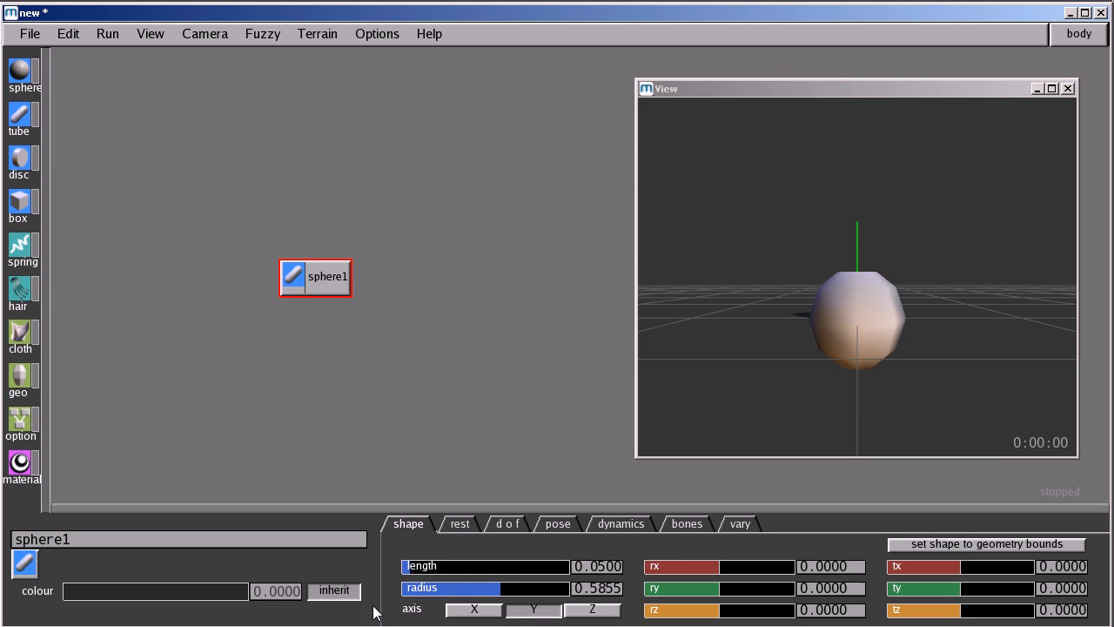
Set the tube's length to about 0.73 and radius to about 0.26, and cycle its axis through X, Y and Z.
left_click_drag(428, 572, 524, 566)
left_click(474, 608)
left_click(533, 608)
left_click(592, 608)
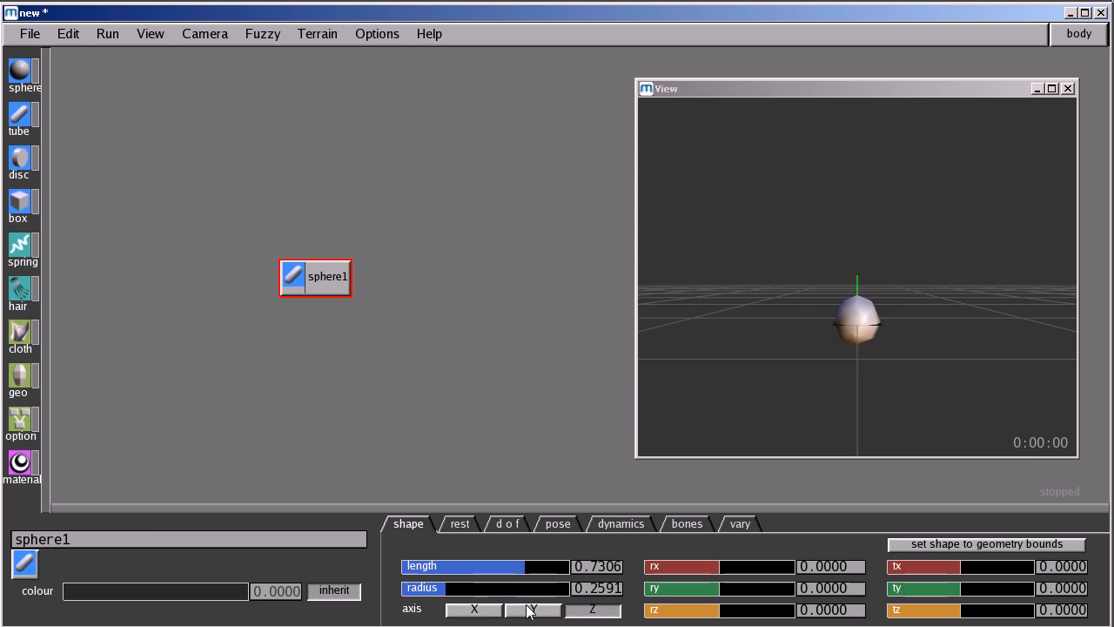
left_click(534, 609)
Change sphere1 to a disc about 0.24 long with radius about 0.51, then to a box about 1.18 × 1.47 × 1.80.
left_click(23, 566)
mouse_move(485, 569)
left_mouse_down()
mouse_move(442, 570)
mouse_move(462, 590)
mouse_move(487, 589)
left_mouse_up()
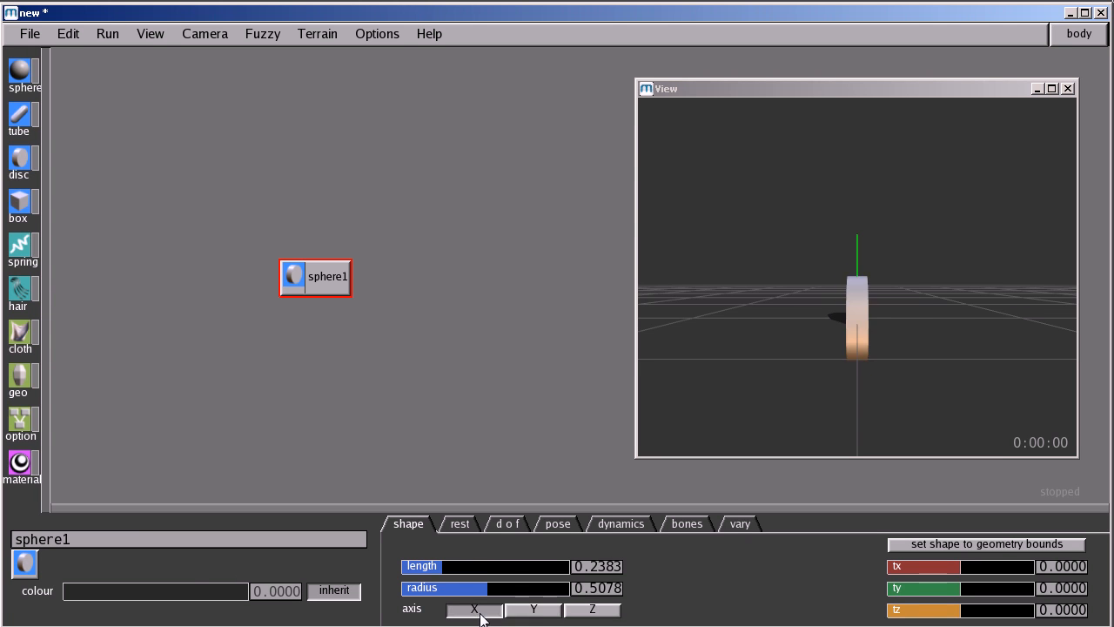
left_click(24, 566)
left_click_drag(418, 568, 527, 604)
left_click_drag(445, 612, 553, 619)
left_click_drag(780, 336, 691, 365)
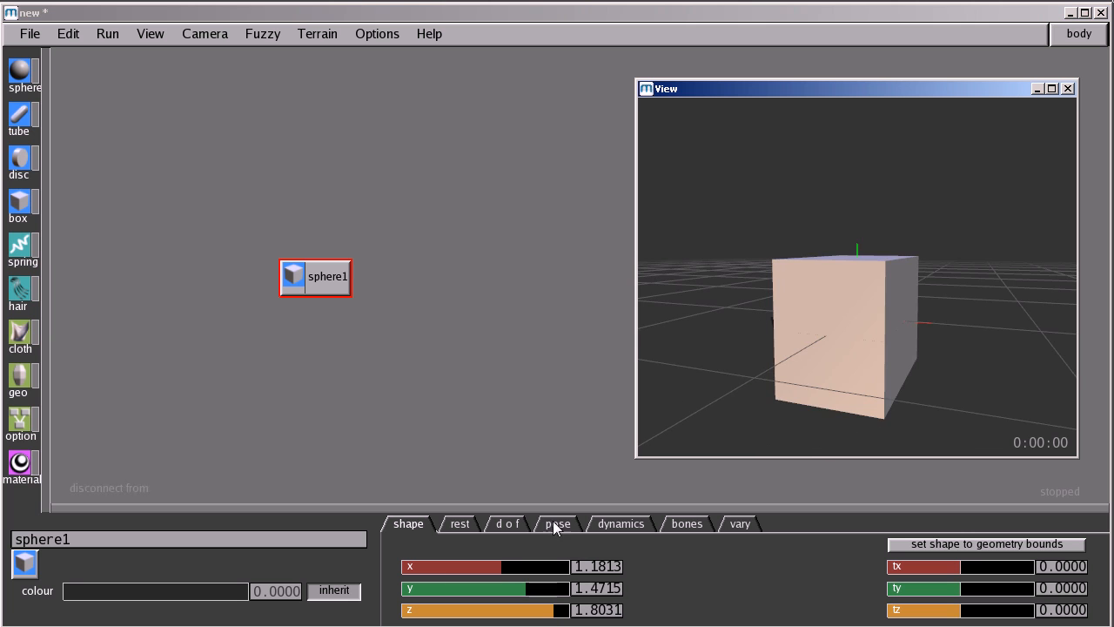
Switch the segment's shape back to a sphere and rename the node Root.
left_click(27, 567)
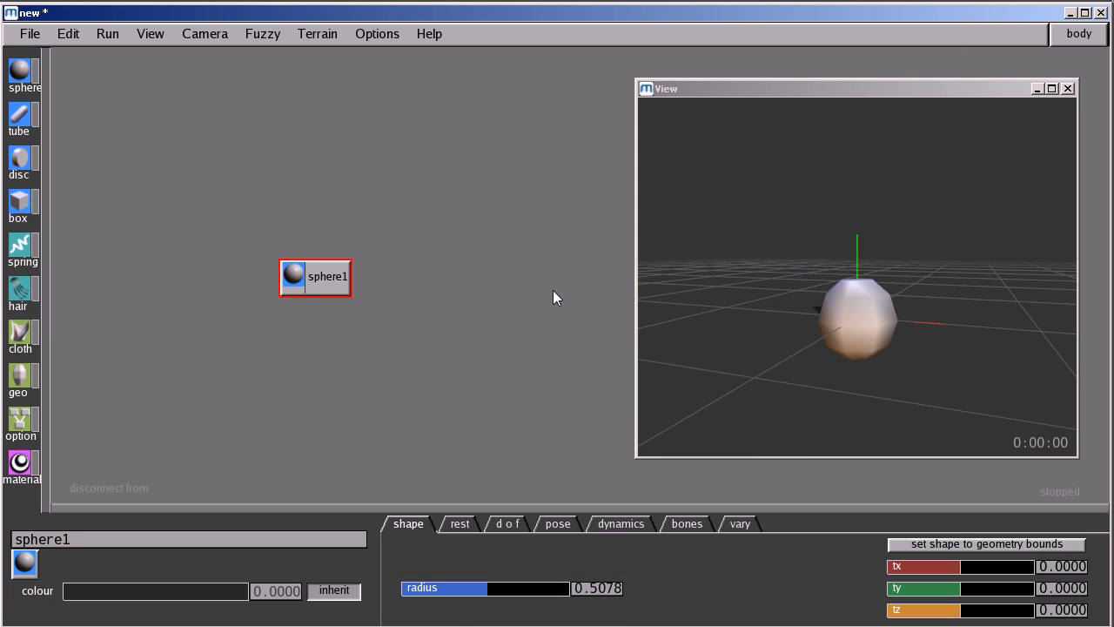
left_click(487, 332)
left_click(300, 277)
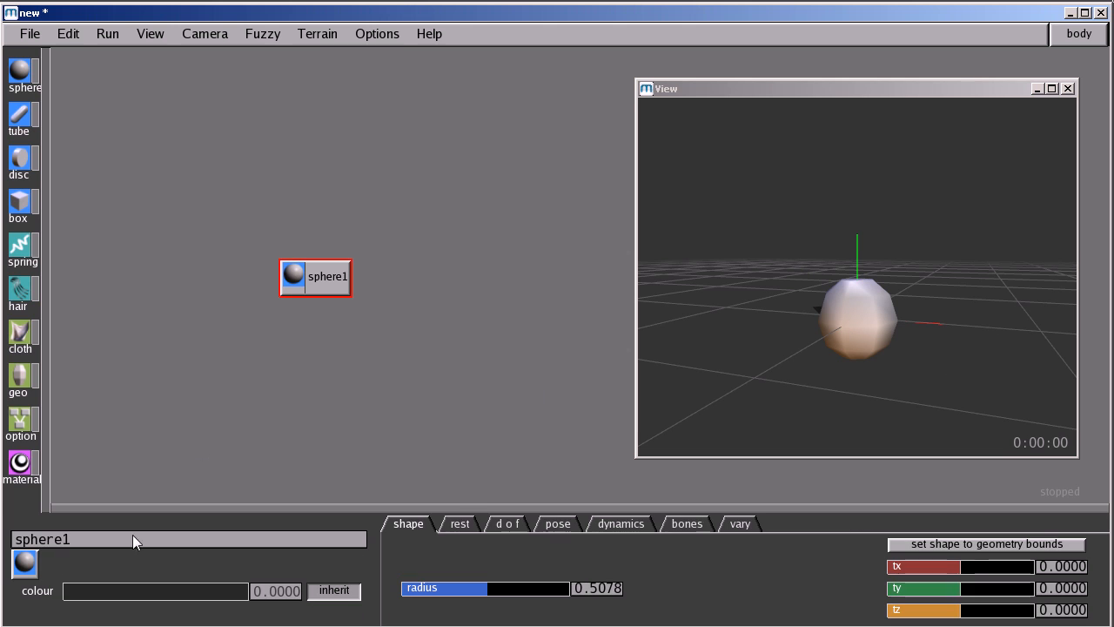
left_click(164, 536)
type("Root")
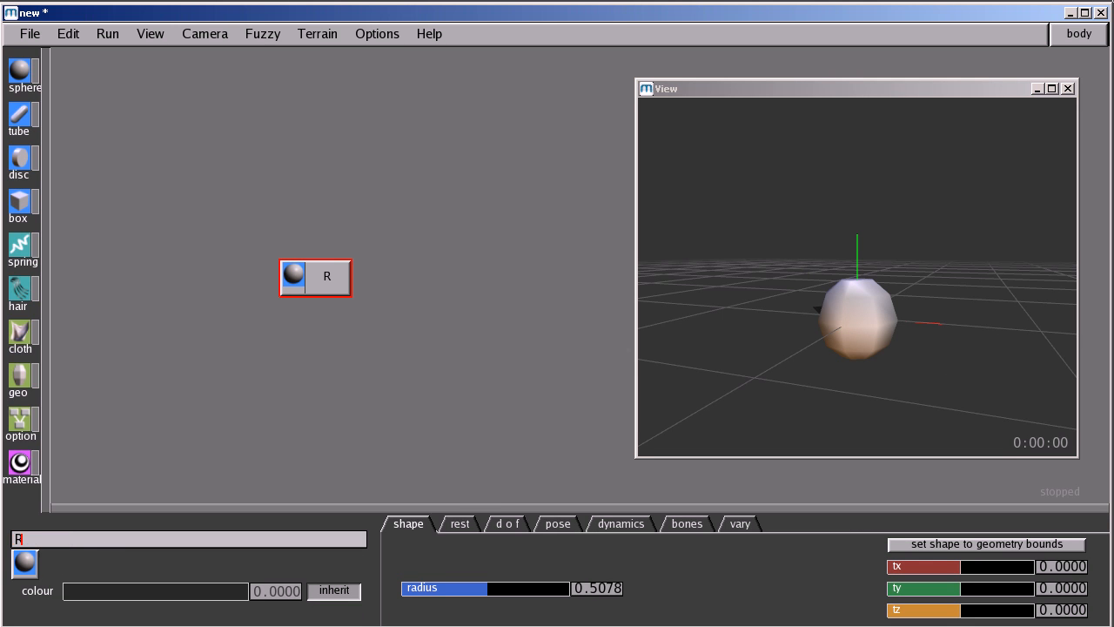
key("Return")
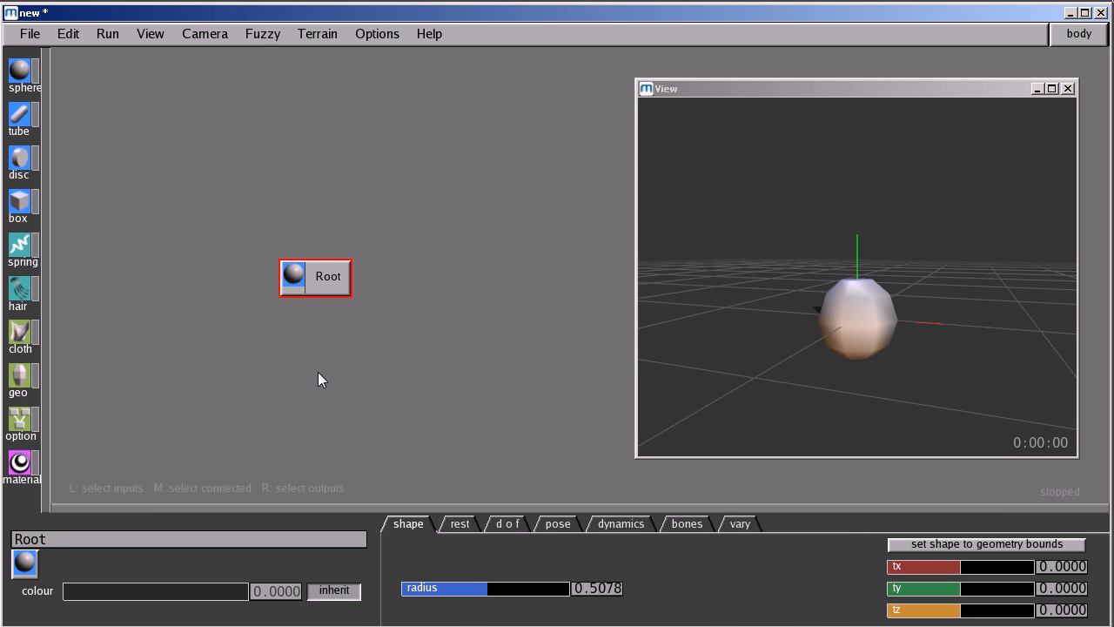
With the Root node selected, add a box node above it as a connected child segment.
left_click(318, 376)
left_click(321, 277)
left_click(326, 358)
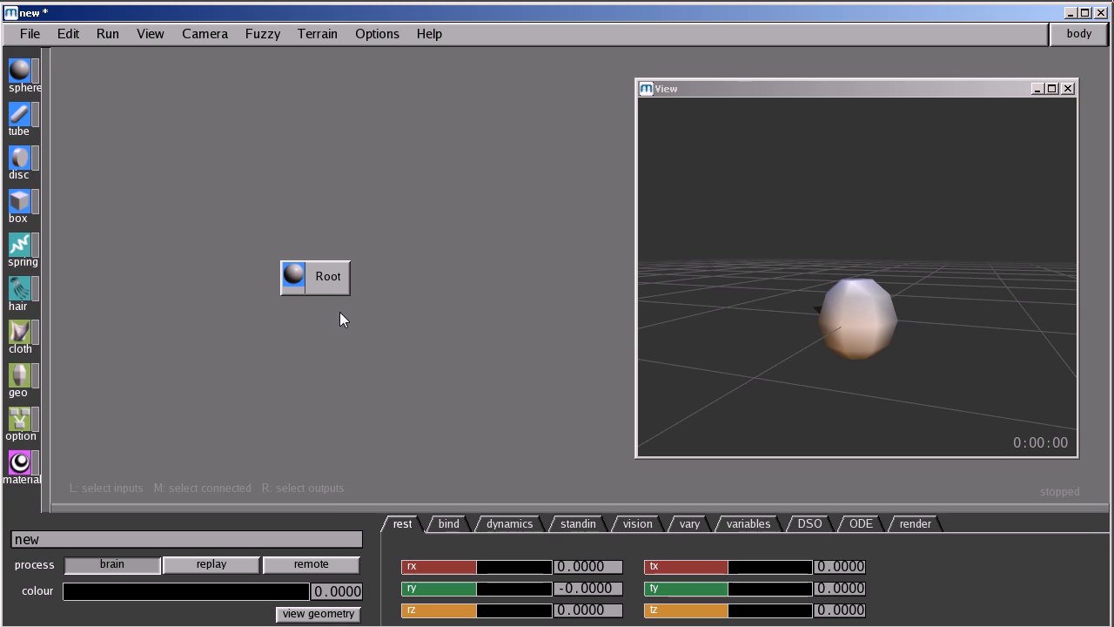
left_click(314, 277)
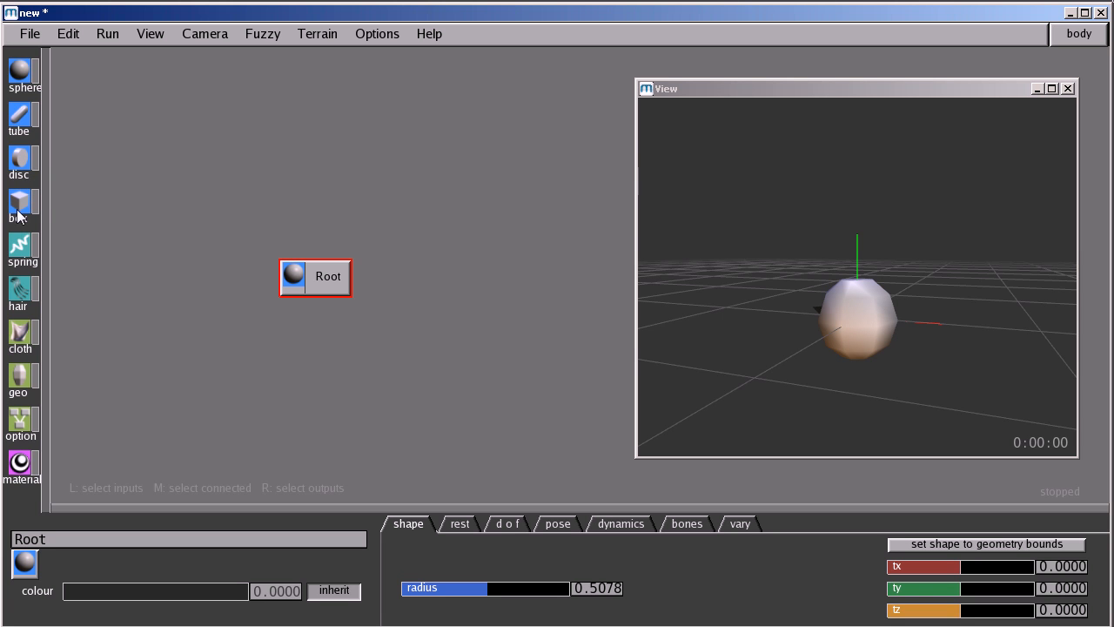
left_click_drag(18, 215, 323, 179)
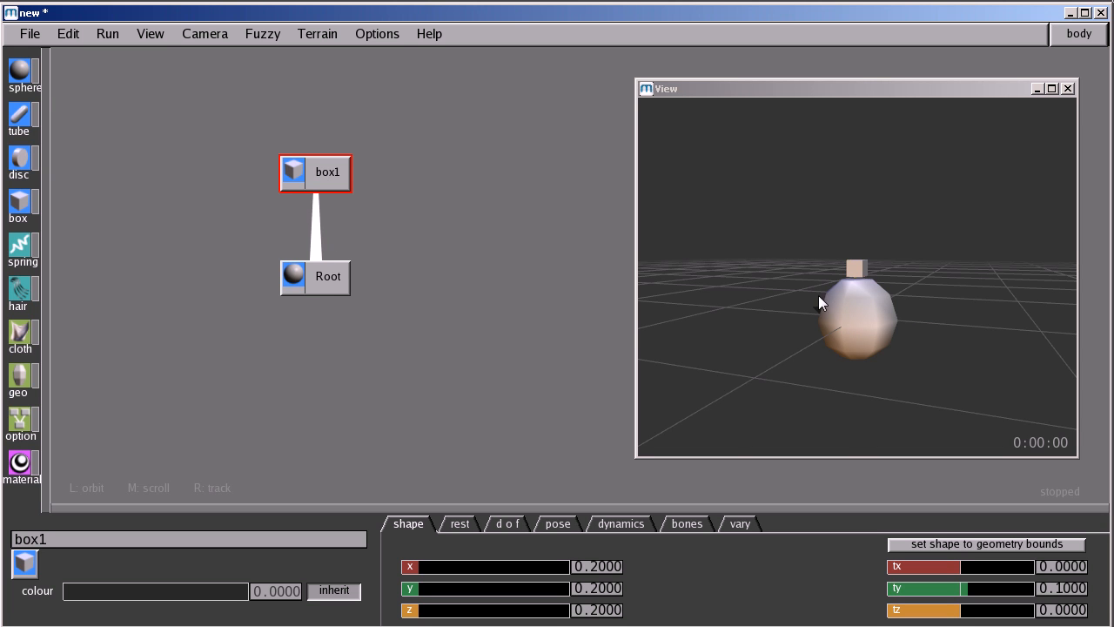
left_click_drag(878, 320, 857, 305)
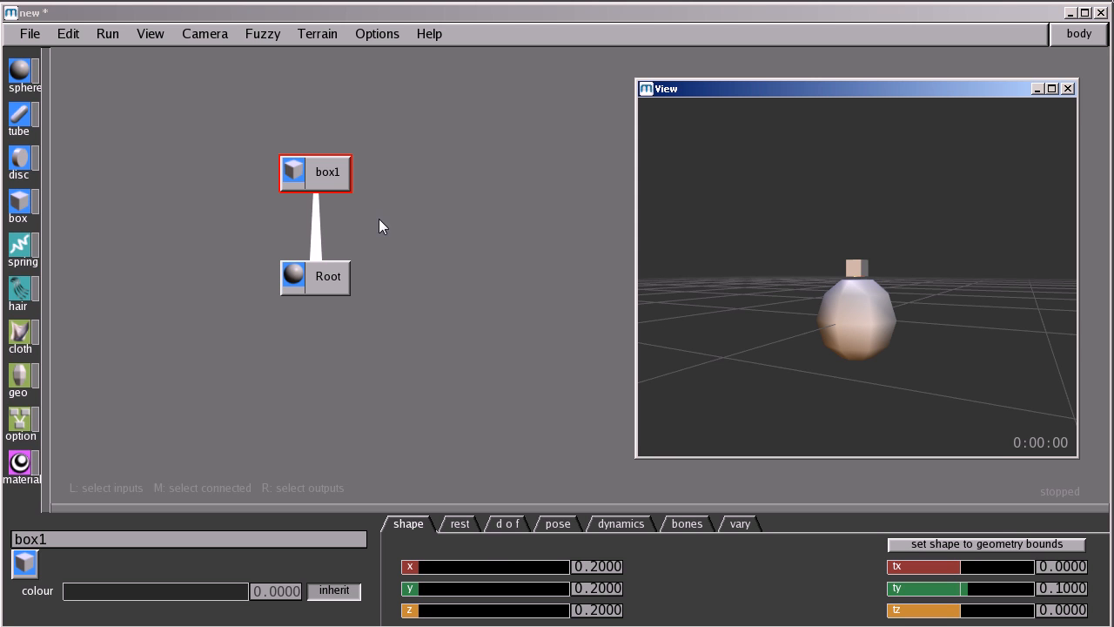
Delete the box1 node above Root.
left_click(371, 174)
left_click(310, 177)
key("Delete")
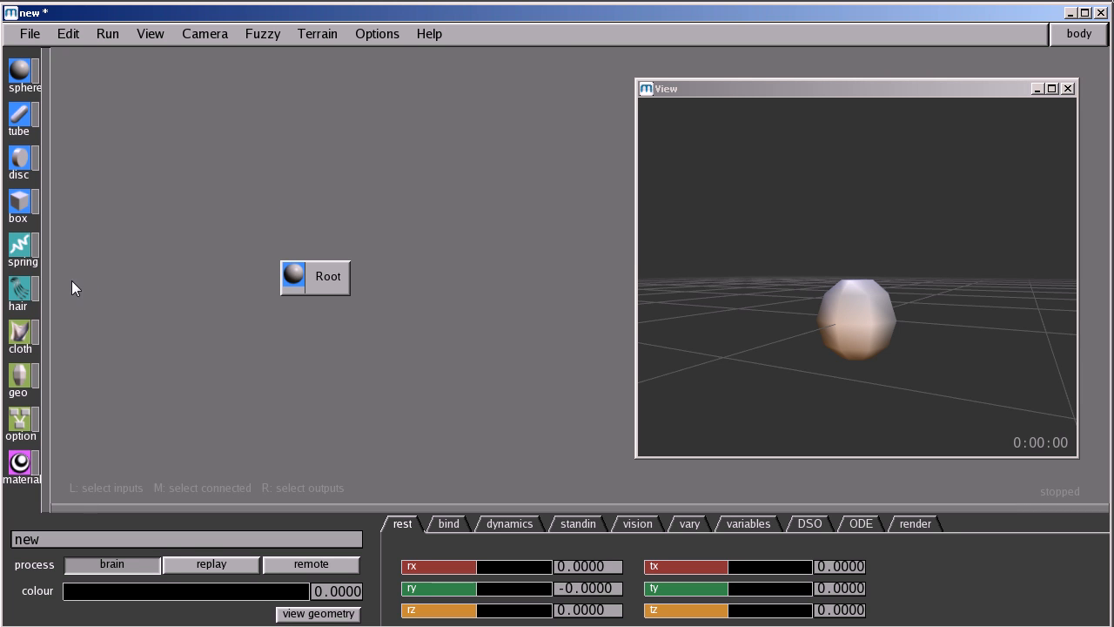
Add an unattached box node above Root and connect it to Root as its child segment.
left_click_drag(20, 201, 318, 180)
left_click(414, 236)
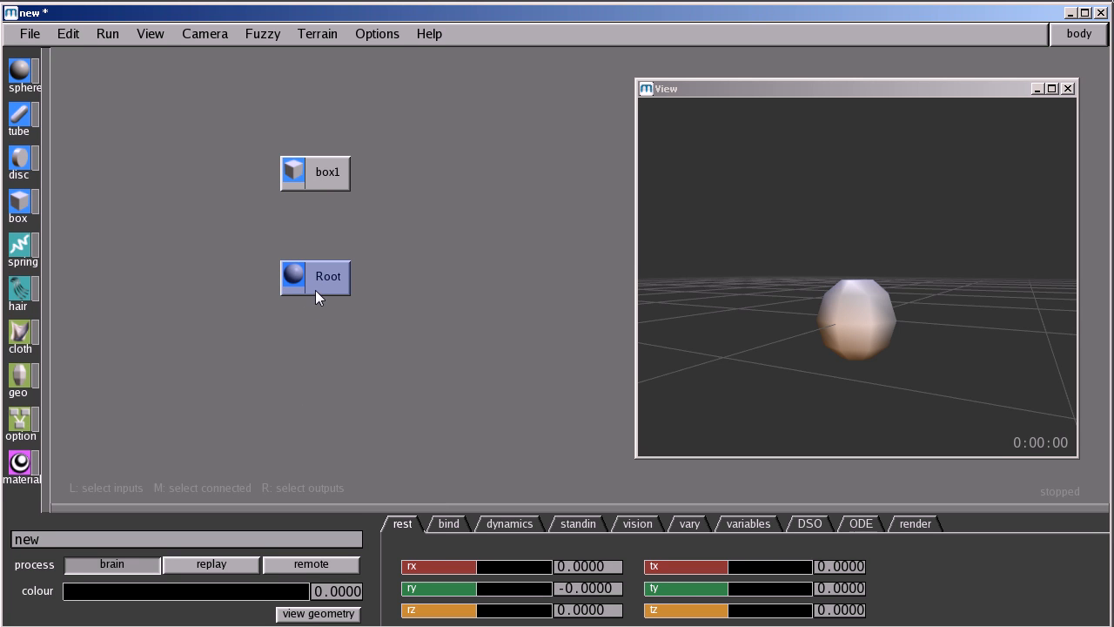
left_click(317, 179)
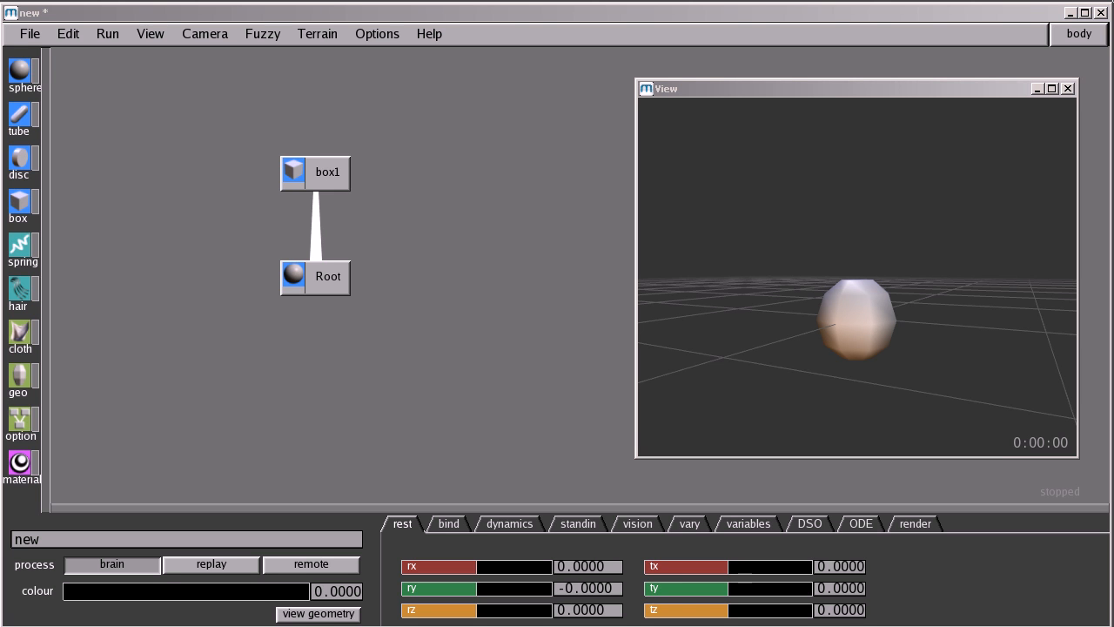
Enlarge box1 to about 1.22 × 1.18 × 1.14 and reduce Root's radius to about 0.22.
left_click(317, 174)
left_click_drag(423, 567, 438, 595)
left_click(318, 287)
middle_click_drag(870, 326, 786, 368)
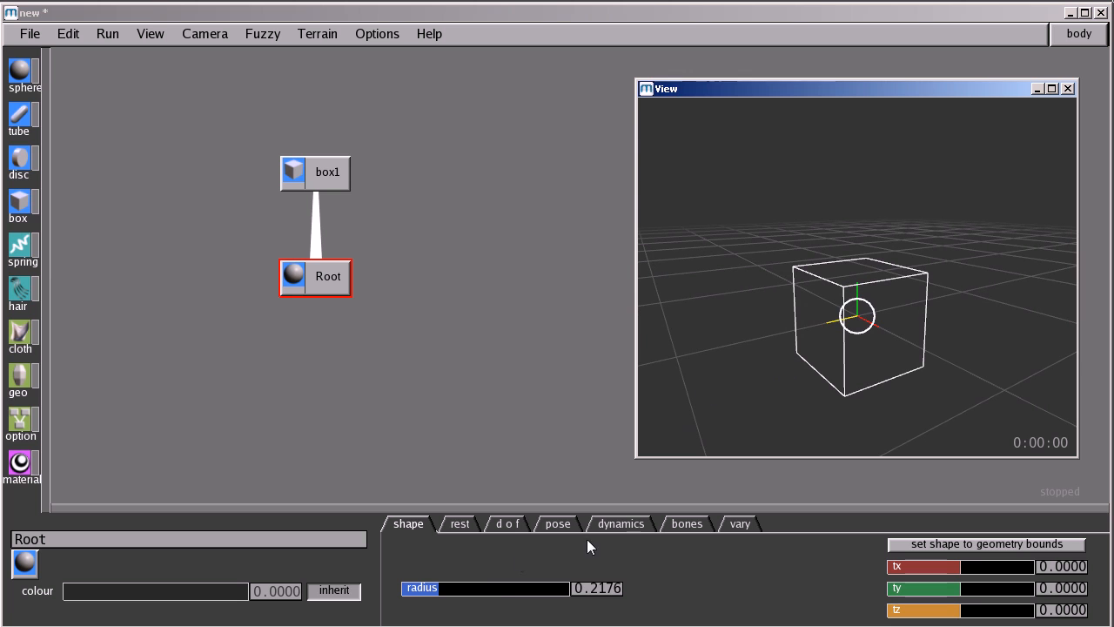
Offset box1's shape upward with a ty value of about 0.59 and deselect the node.
left_click(322, 178)
left_click_drag(944, 597, 995, 601)
left_click_drag(892, 398, 1003, 596)
mouse_move(897, 315)
middle_mouse_down()
mouse_move(820, 329)
mouse_move(892, 355)
mouse_move(821, 335)
mouse_move(967, 365)
mouse_move(972, 427)
middle_mouse_up()
mouse_move(1001, 594)
left_mouse_down()
mouse_move(984, 595)
mouse_move(1006, 594)
left_mouse_up()
middle_click_drag(945, 365, 900, 424)
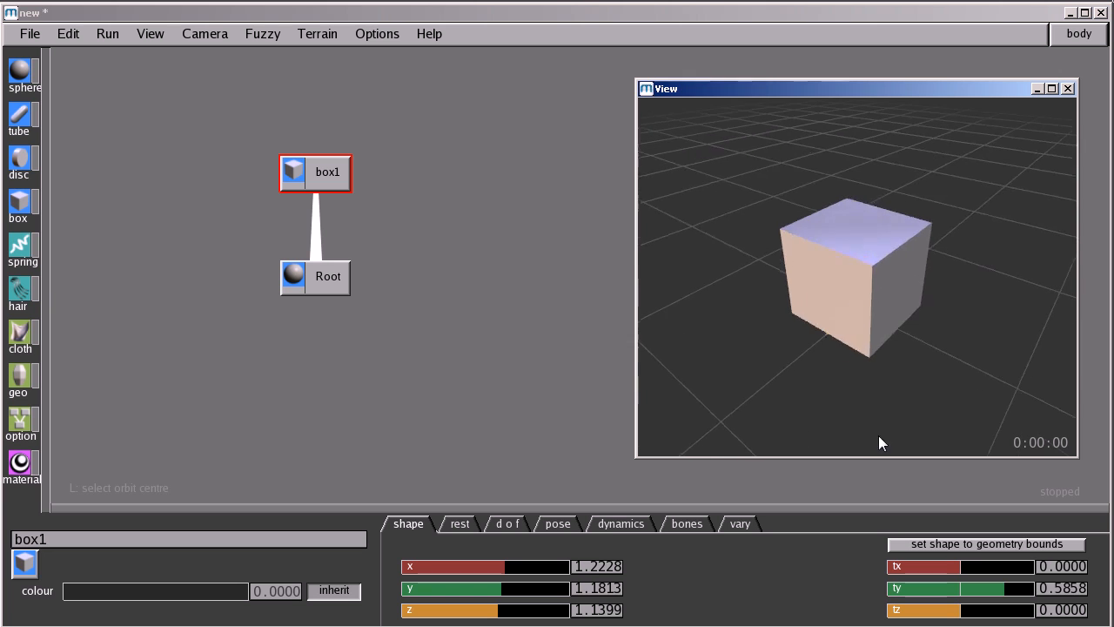
left_click(571, 358)
middle_click_drag(911, 355, 849, 287)
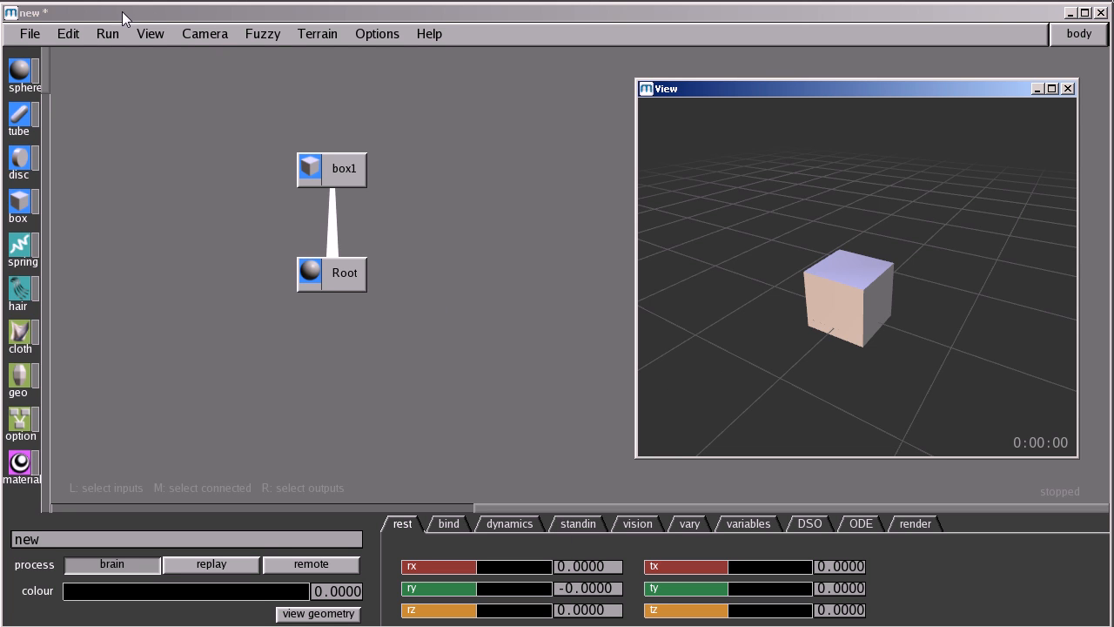
Start saving the agent and browse to DT_IntroductionToMassive_TutPRJ/MassiveFiles/Project/MassiveFiles on the Projects (G:) drive.
left_click(68, 14)
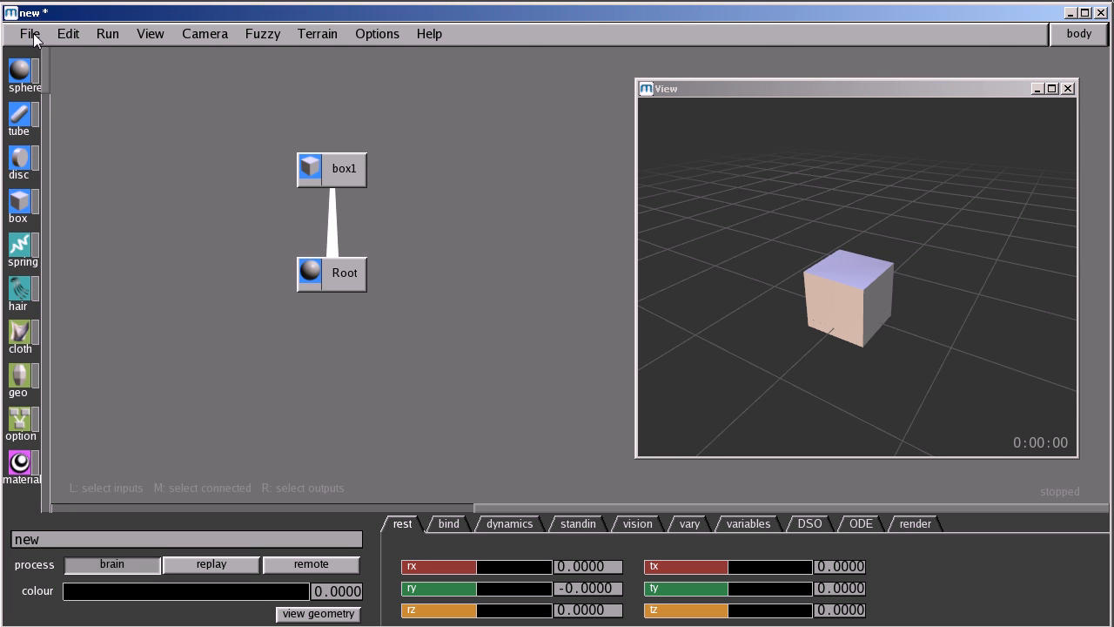
left_click(33, 35)
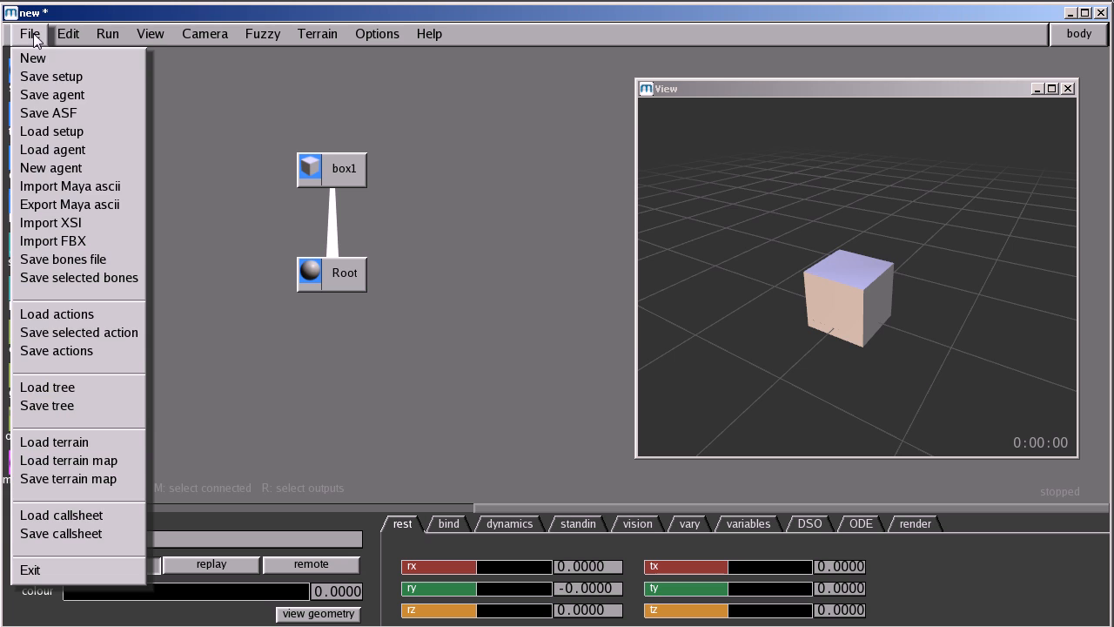
left_click(56, 96)
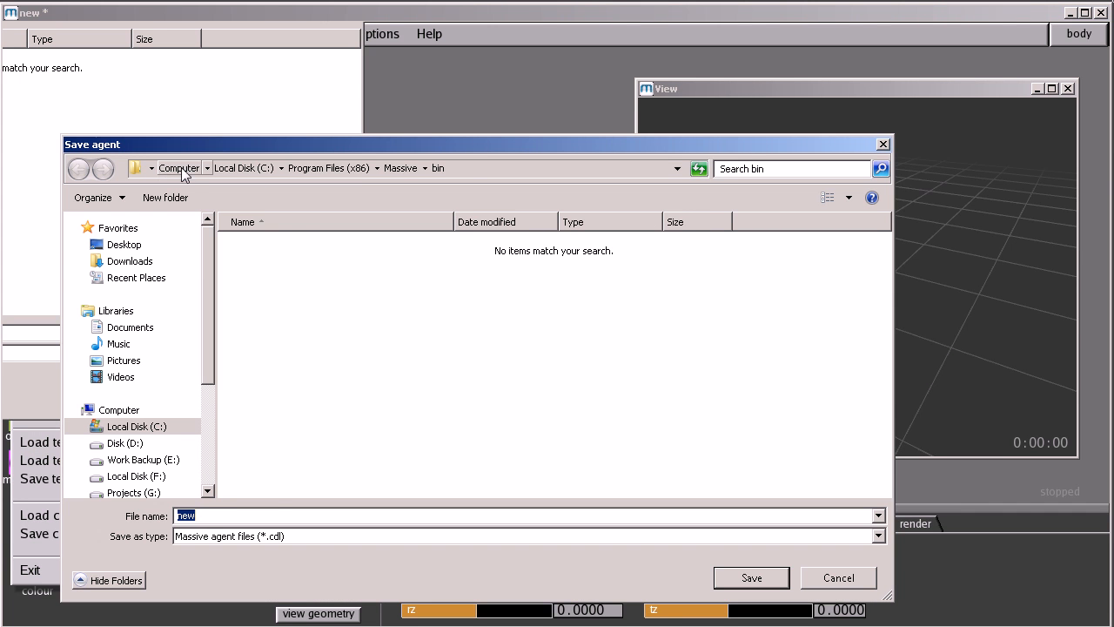
left_click(180, 168)
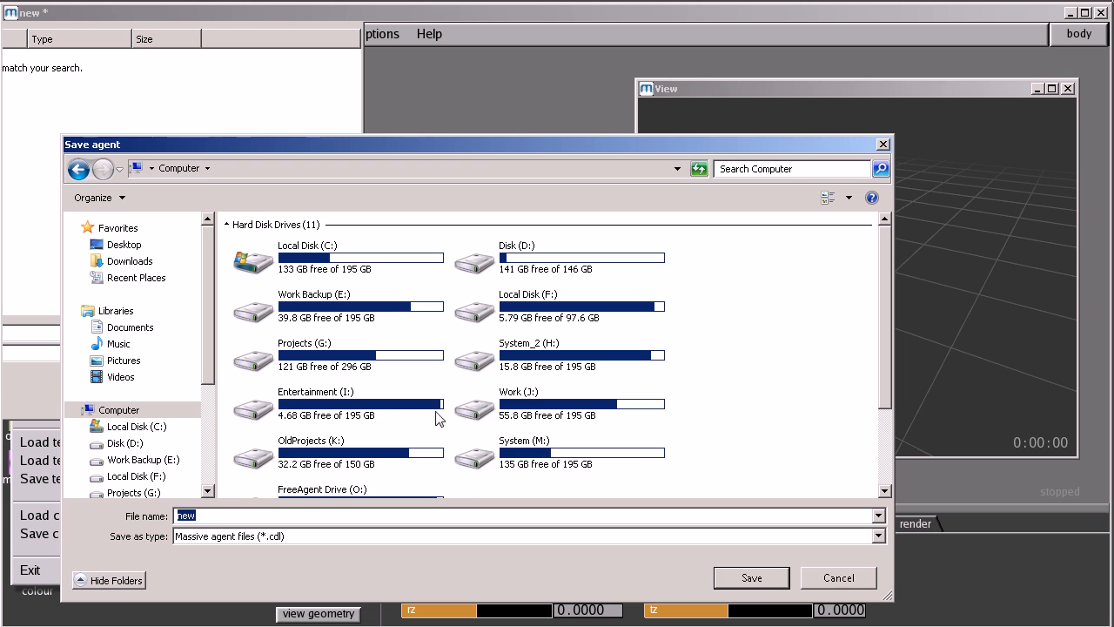
double_click(333, 364)
double_click(322, 366)
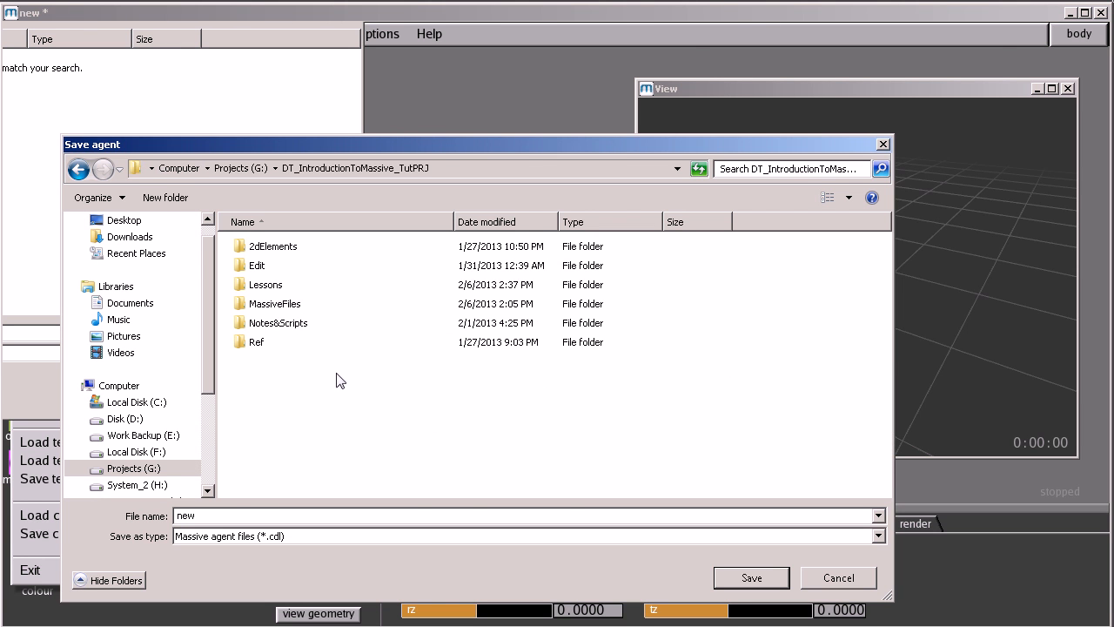
double_click(286, 310)
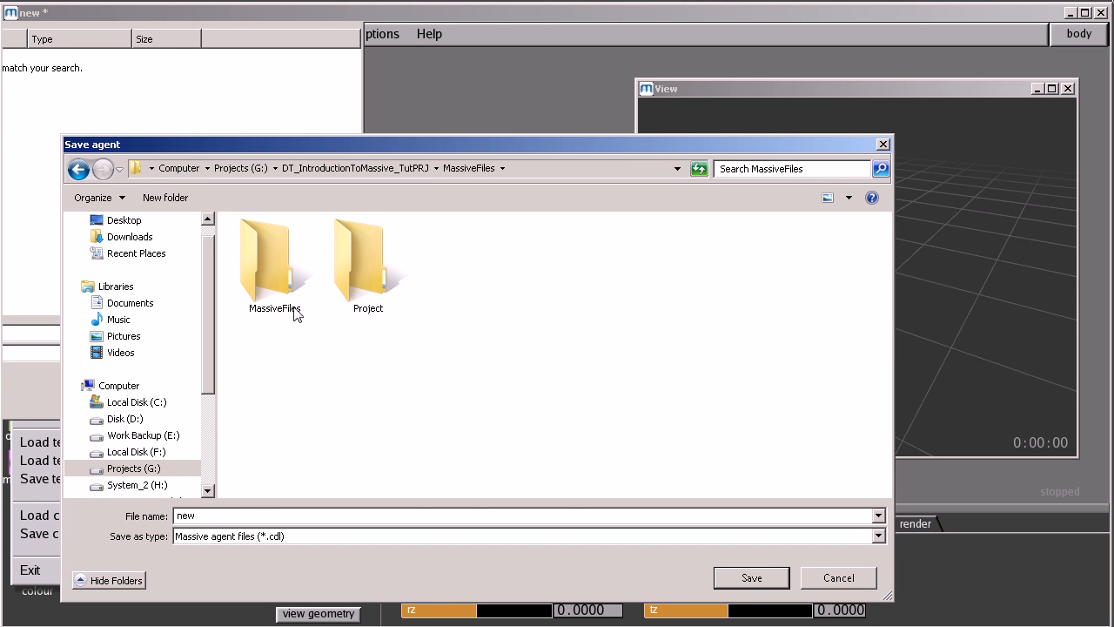
double_click(349, 278)
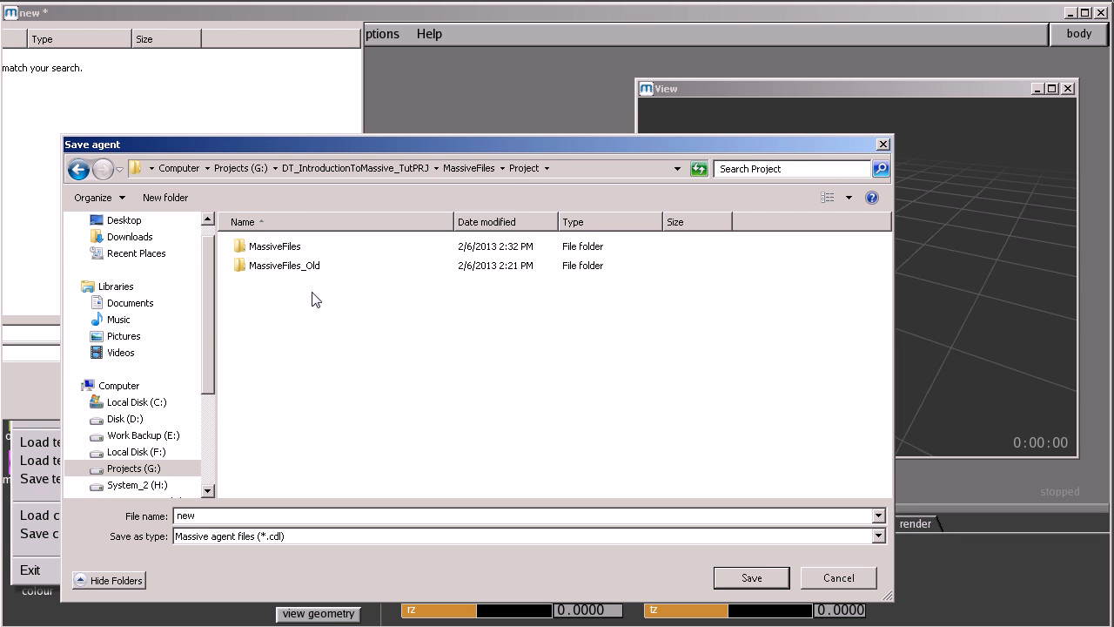
double_click(294, 250)
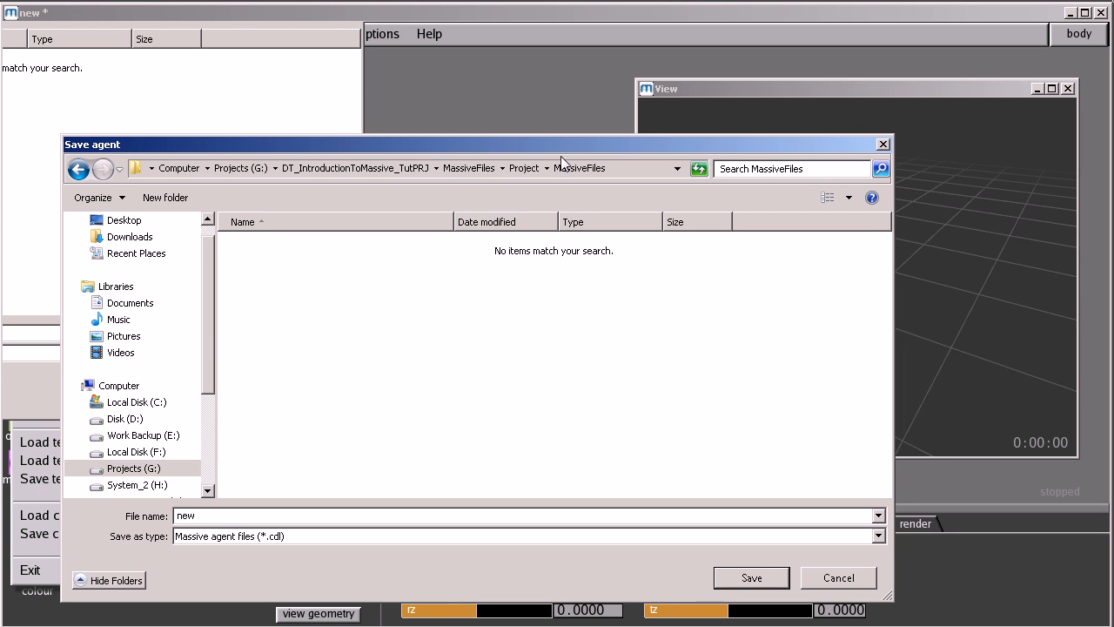
Create a folder named cdl in the MassiveFiles folder and open it.
right_click(303, 294)
mouse_move(371, 440)
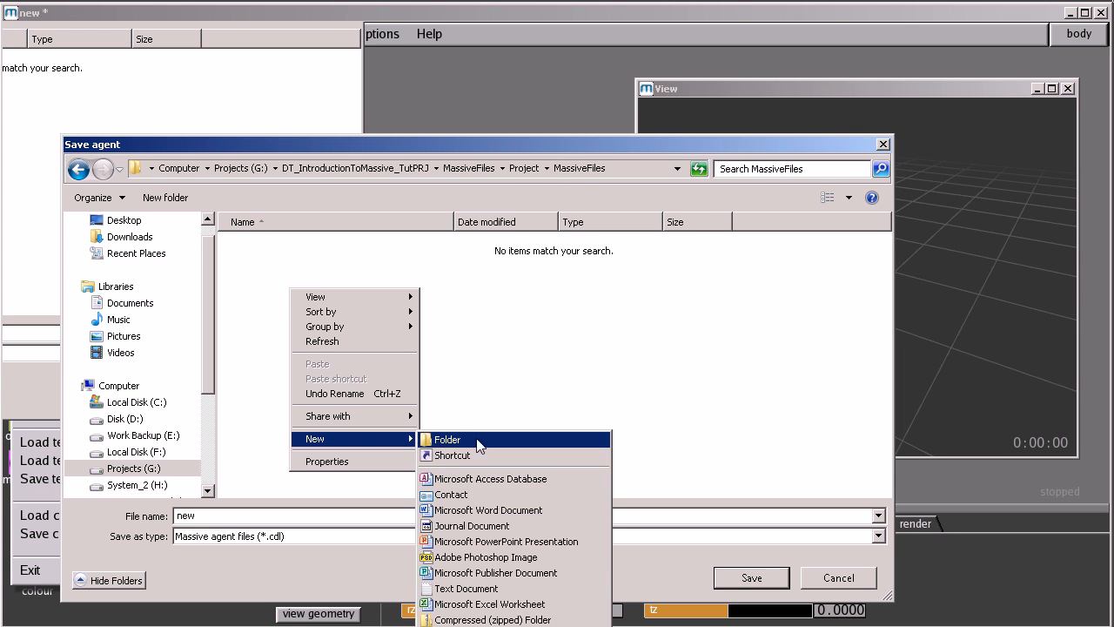
left_click(478, 439)
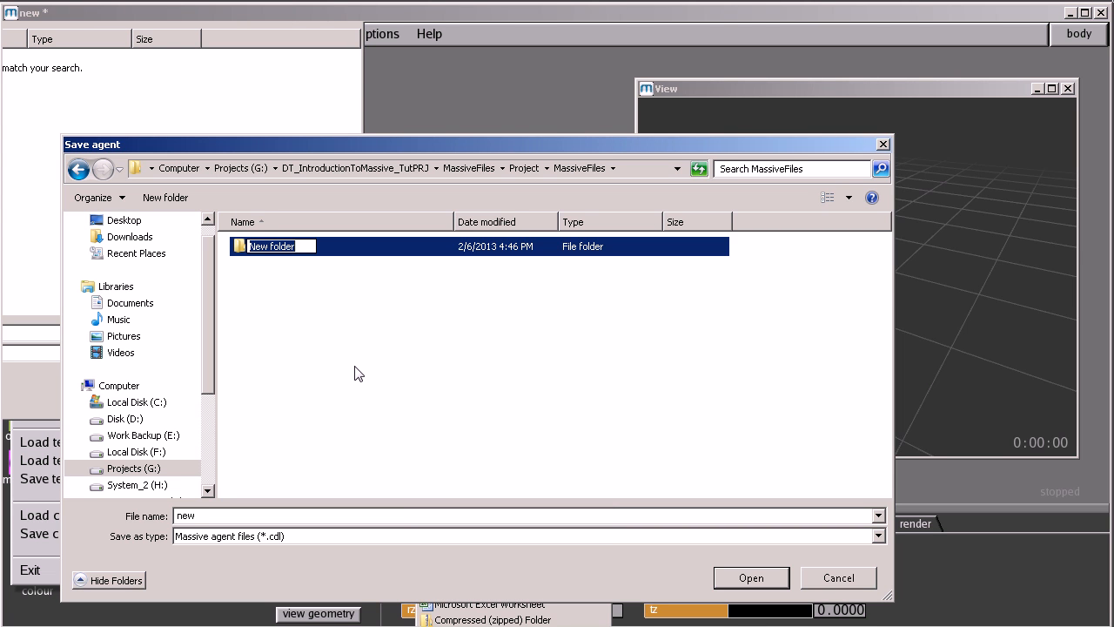
type("cdl")
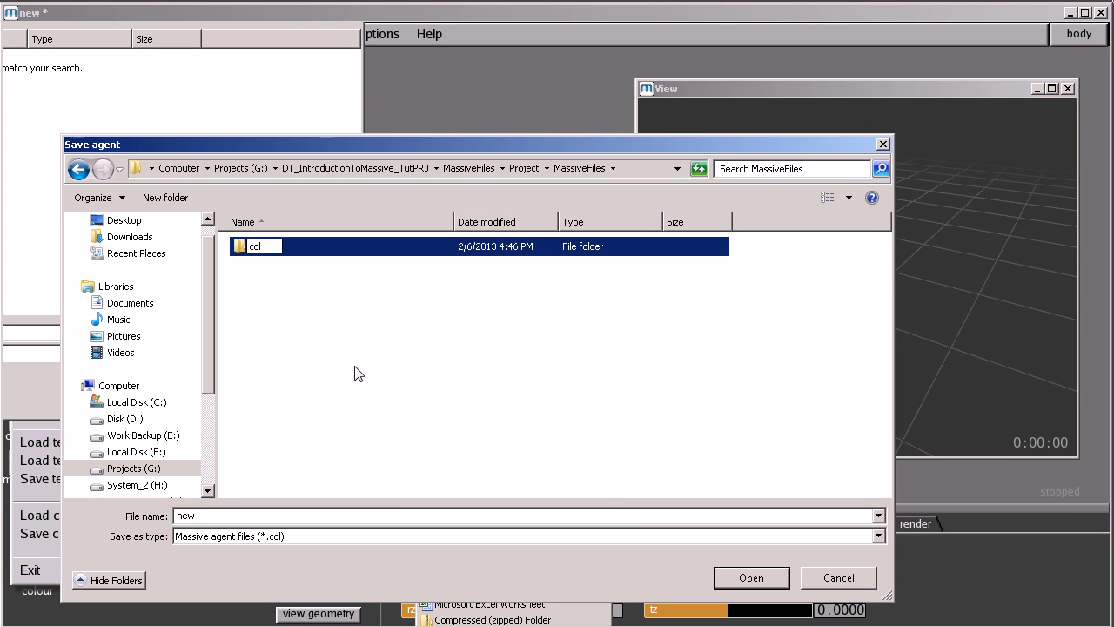
key("Return")
key("Return")
Name the agent file Box and save it in the cdl folder.
left_click(409, 514)
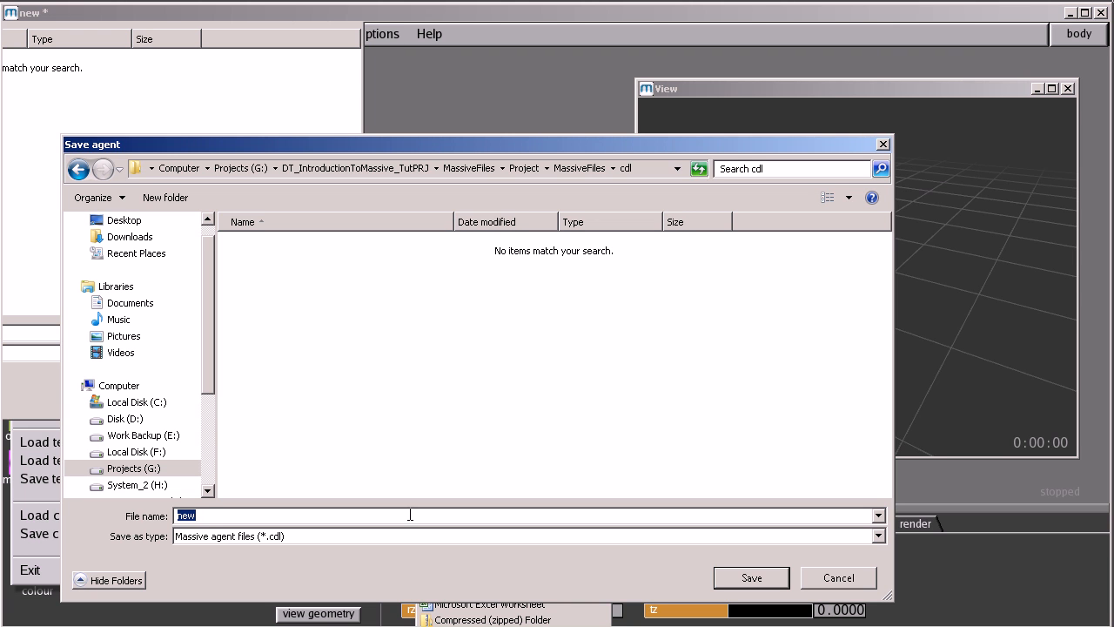
type("Box")
left_click(750, 578)
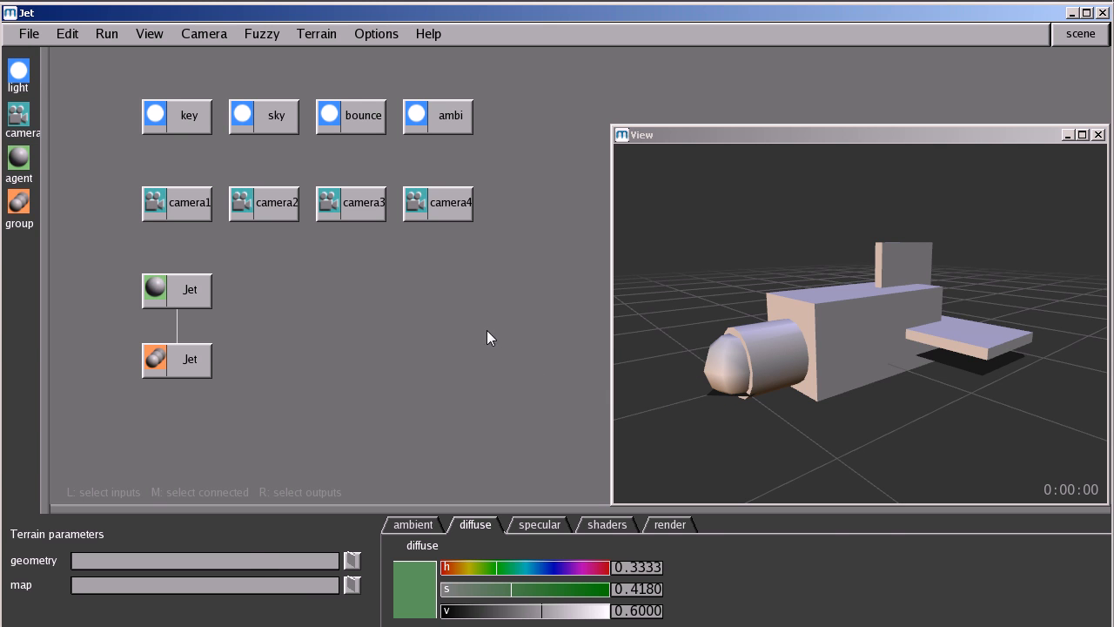
Show the Jet agent's body page and examine its Front, Tip, Root and Body segments together with the 3D model.
key("F2")
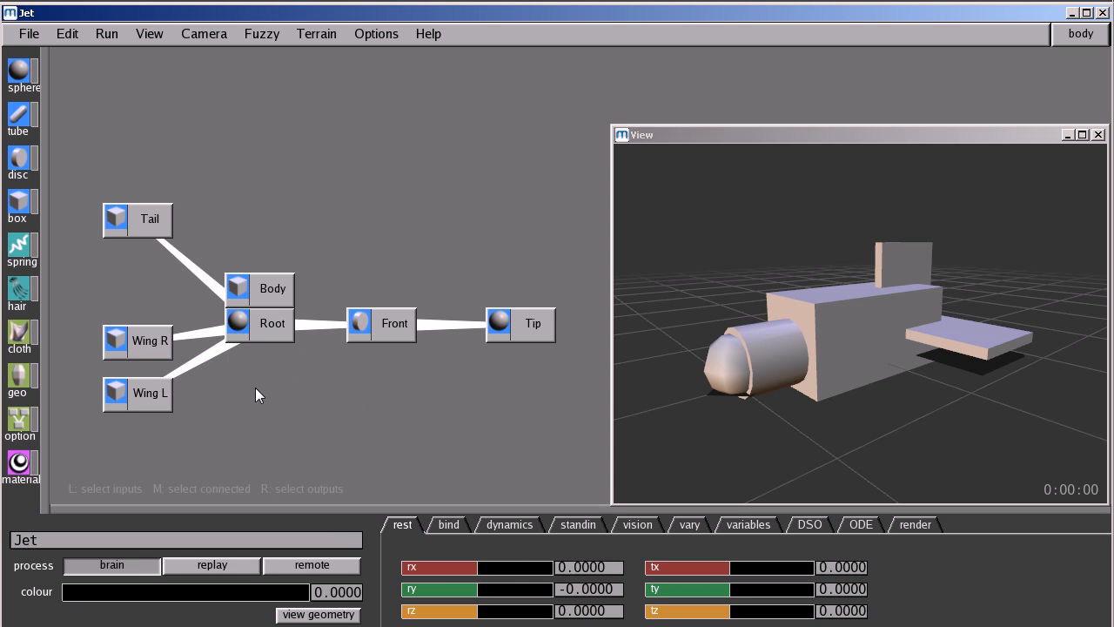
left_click(375, 326)
left_click(496, 326)
left_click(339, 330)
left_click(282, 324)
left_click(277, 294)
left_click(272, 433)
left_click_drag(769, 387, 783, 277)
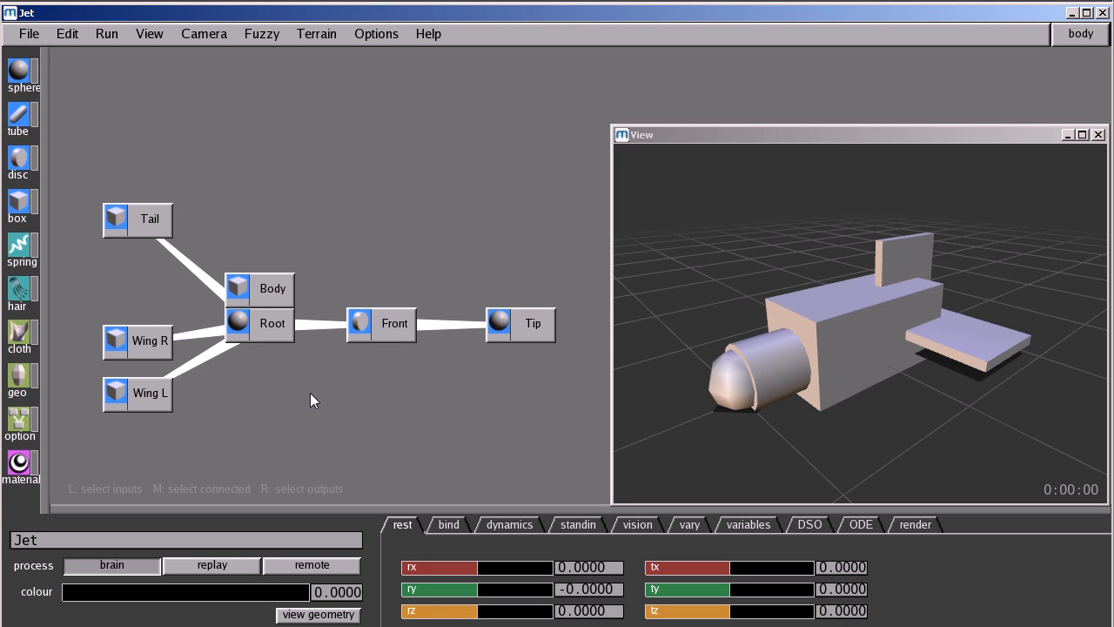
left_click_drag(885, 384, 793, 356)
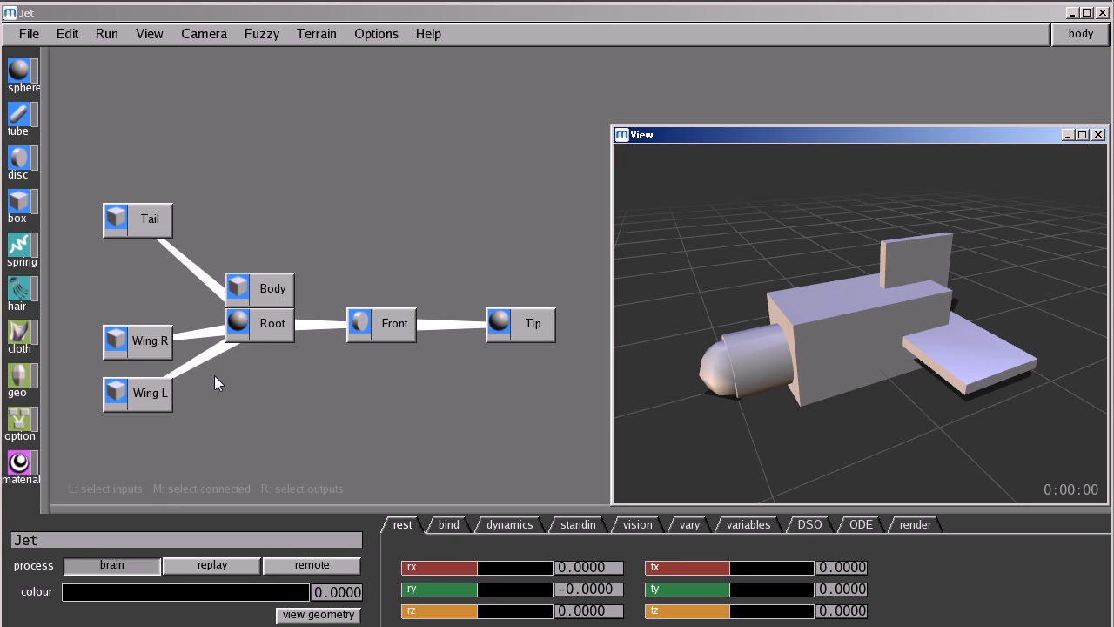
Display the jet in wireframe and select Wing L and Wing R in turn to inspect their rest transforms.
left_click_drag(805, 344, 947, 404, "alt")
key("w")
left_click(122, 397)
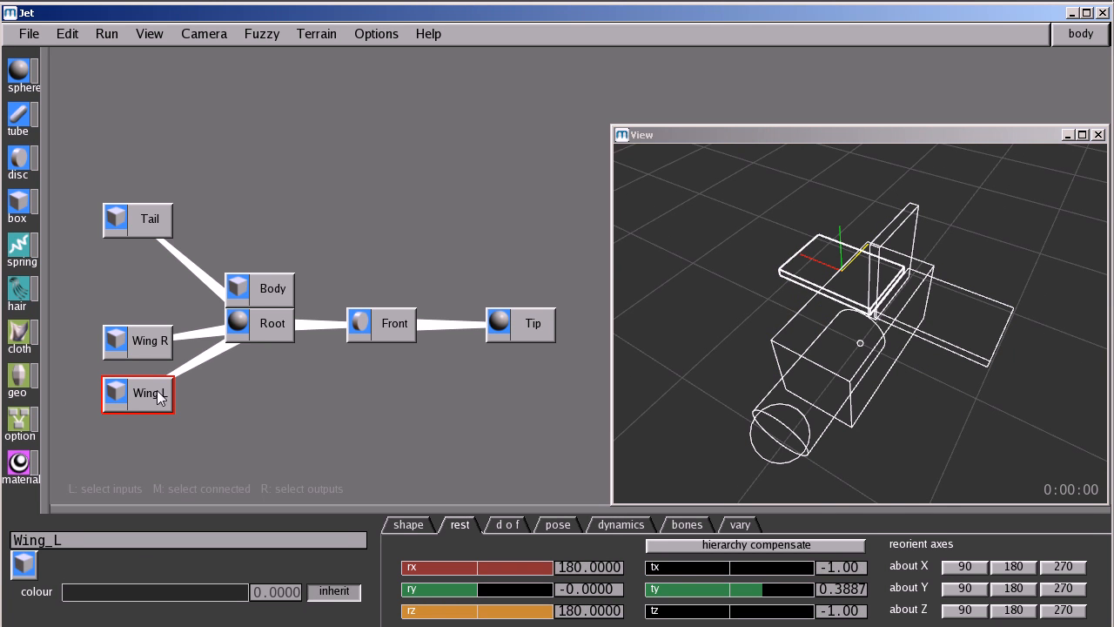
left_click(159, 344)
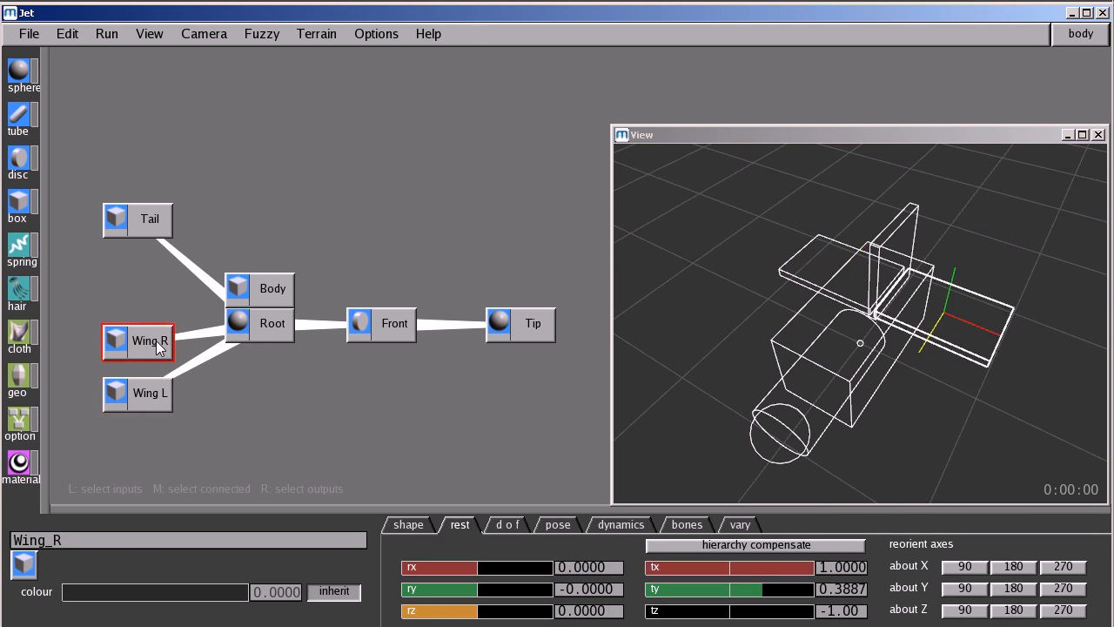
Examine Wing R's placement on the jet and check the Symetric option among the editing modes.
left_click_drag(799, 418, 793, 314, "alt")
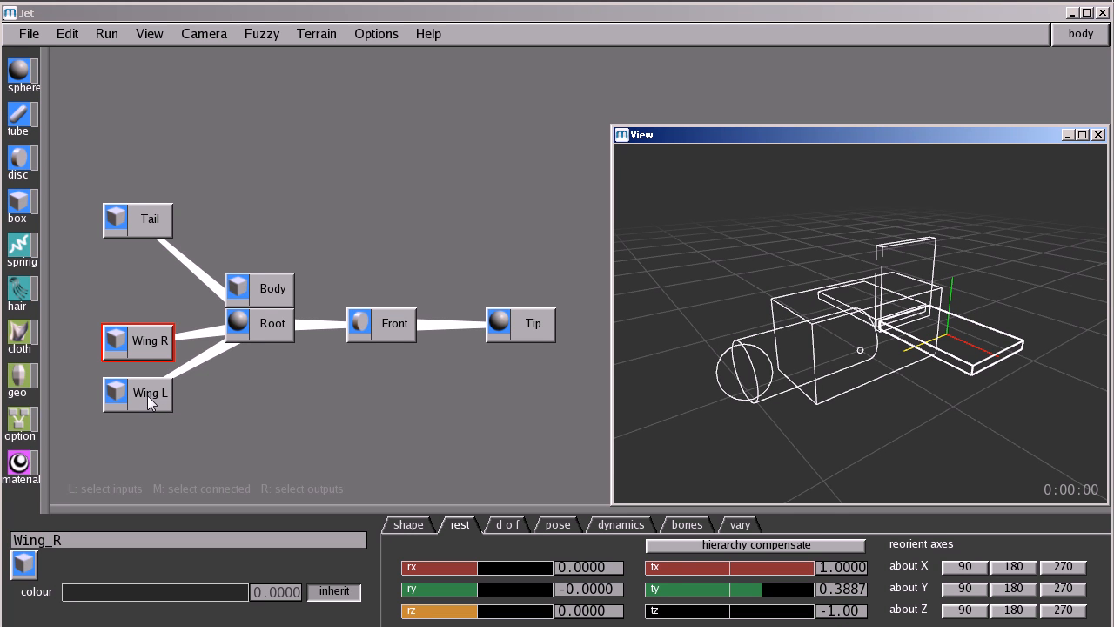
left_click(154, 346)
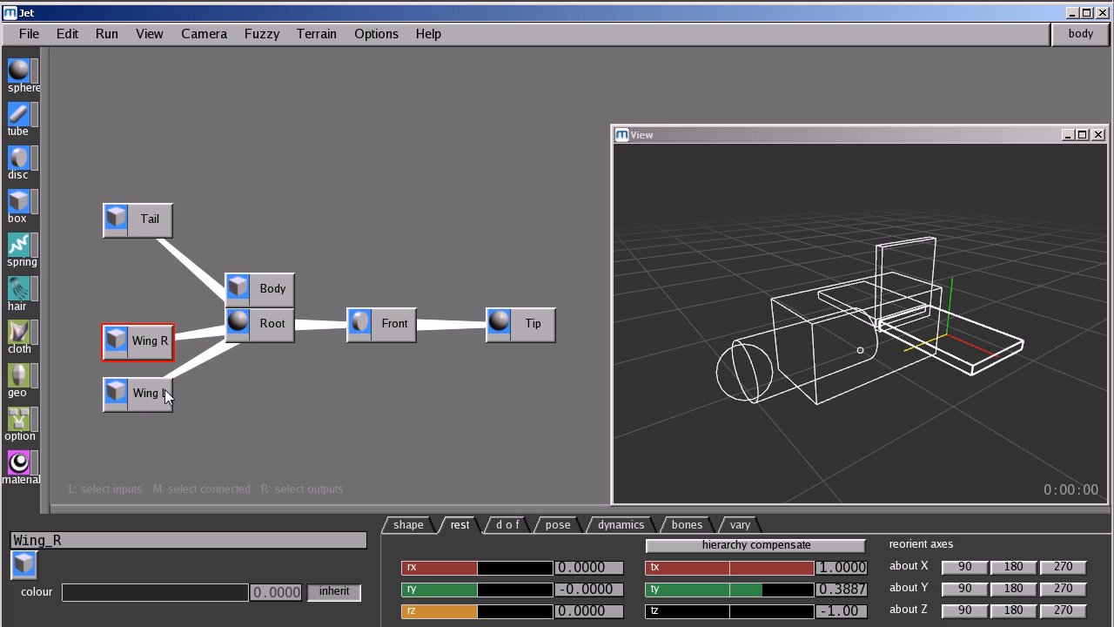
left_click(251, 385)
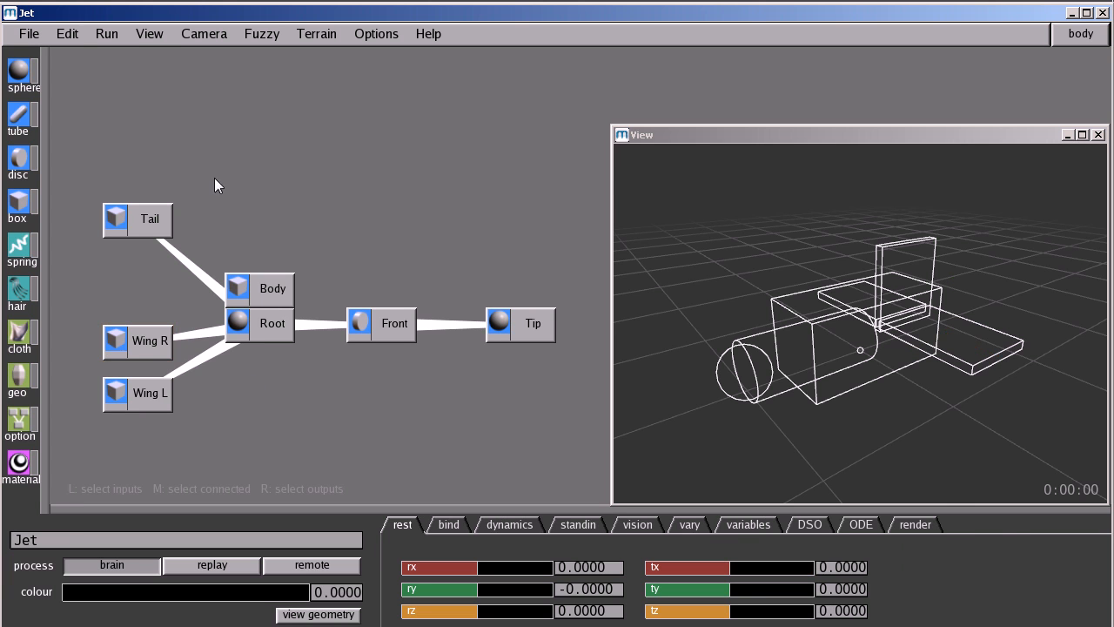
left_click(67, 33)
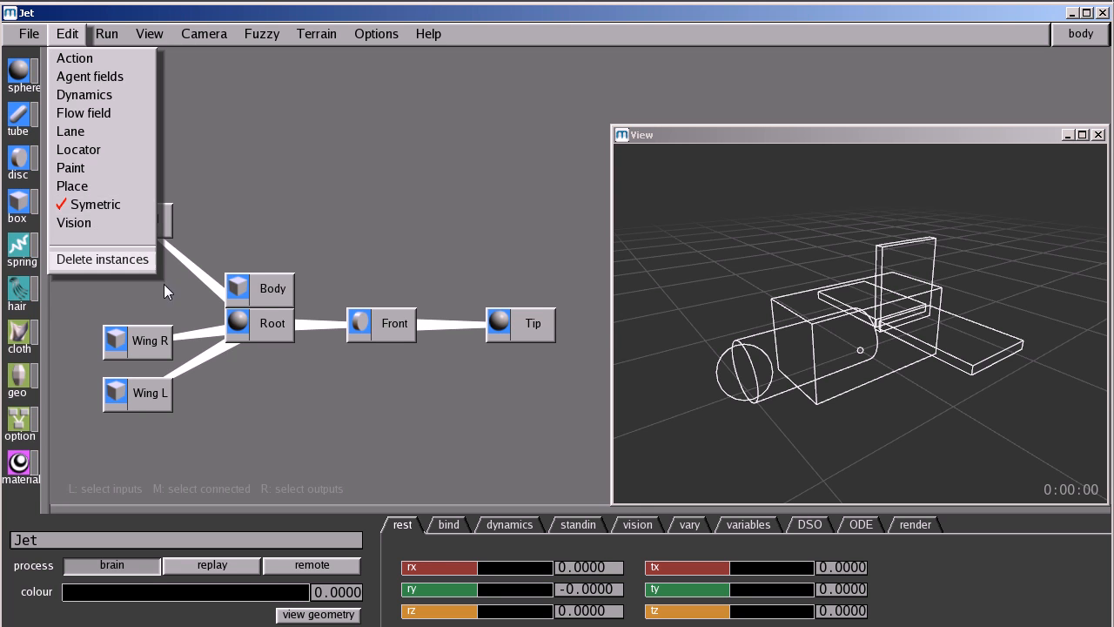
left_click(300, 405)
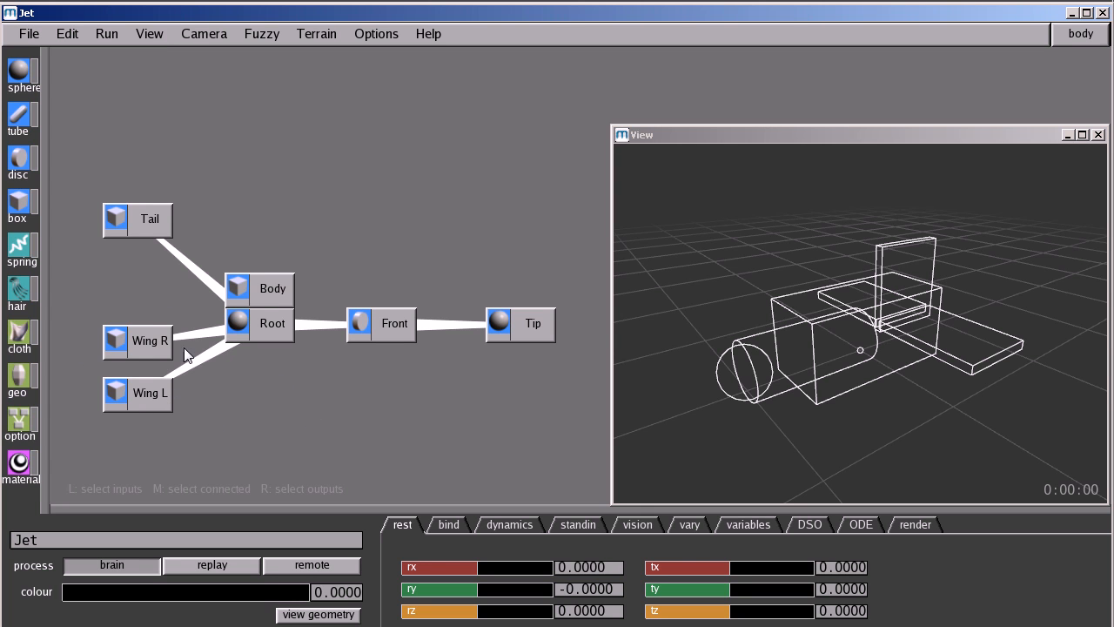
left_click_drag(619, 301, 726, 278)
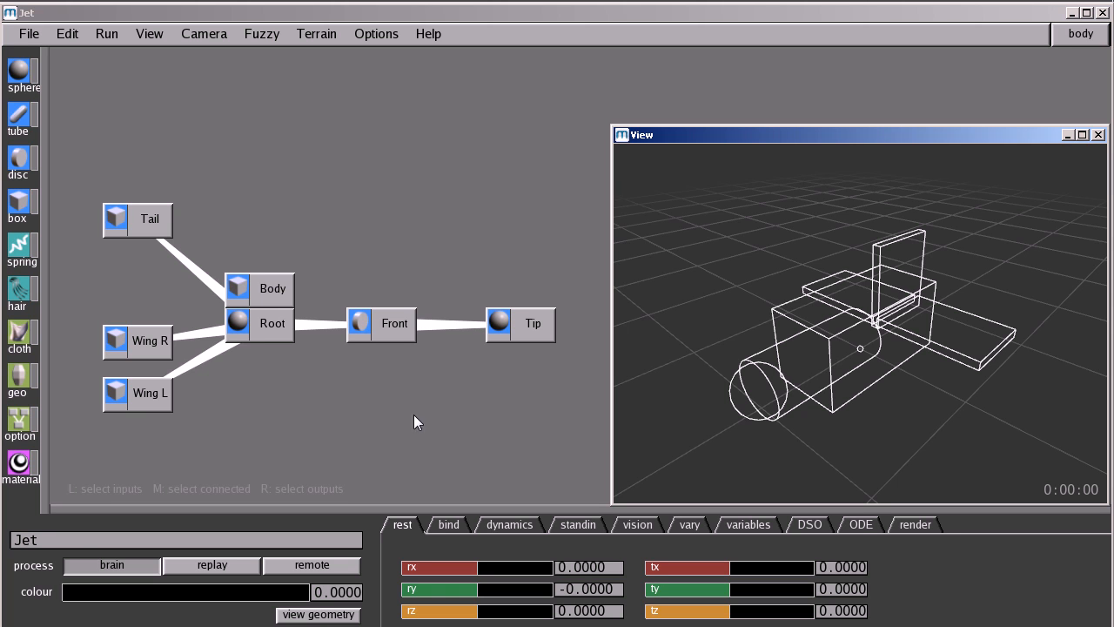
Test symmetric editing with Wing R's X translation, leaving tx at 1.0000, and display the jet shaded.
left_click(156, 348)
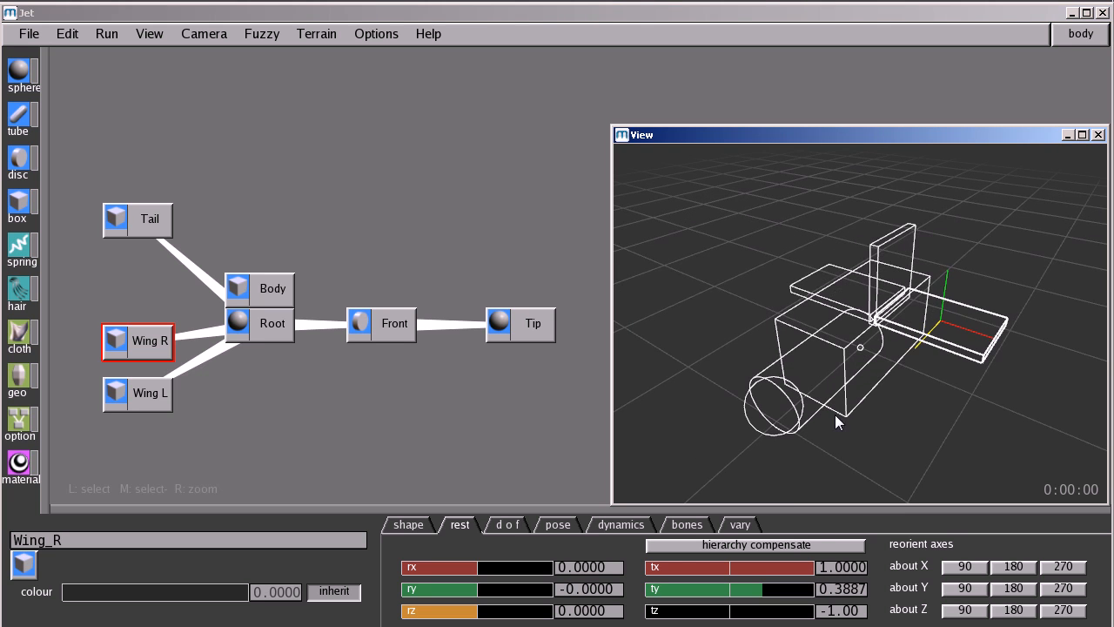
mouse_move(808, 570)
left_mouse_down()
mouse_move(760, 571)
mouse_move(796, 575)
mouse_move(764, 592)
mouse_move(809, 574)
mouse_move(712, 576)
mouse_move(819, 569)
left_mouse_up()
middle_click_drag(790, 443, 791, 420)
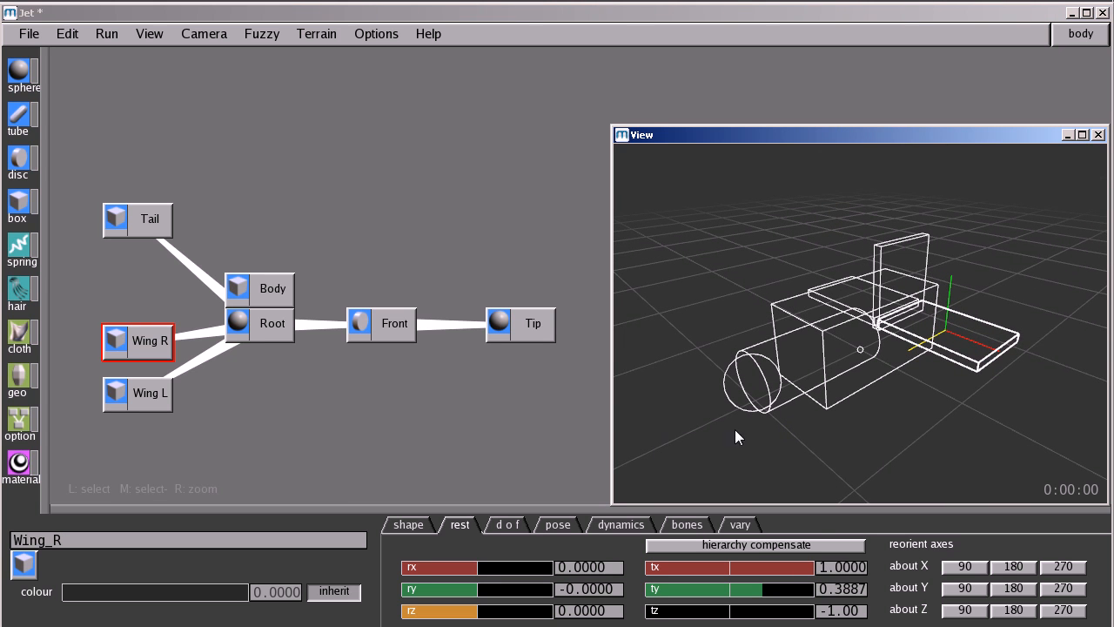
key("s")
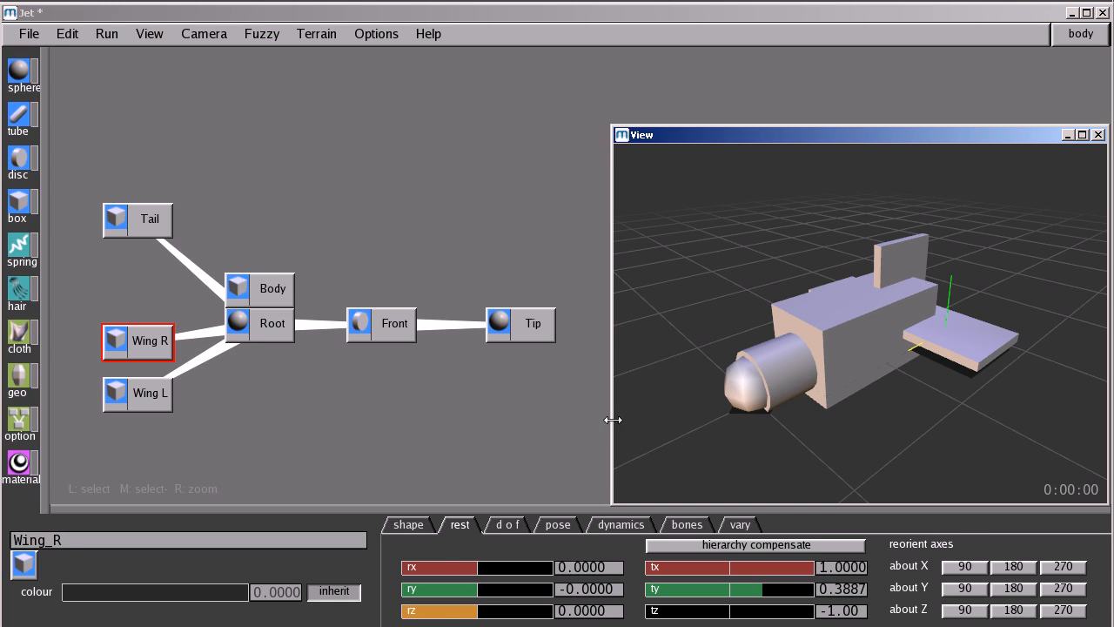
Return to the scene page and load the Box agent from the cdl folder.
double_click(499, 425)
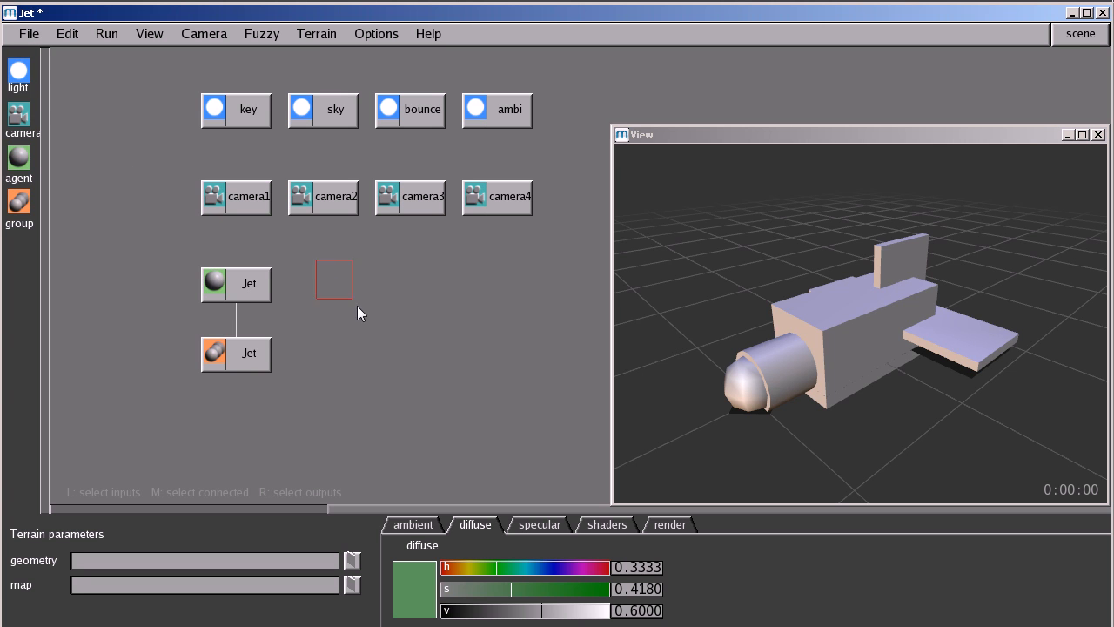
left_click(30, 33)
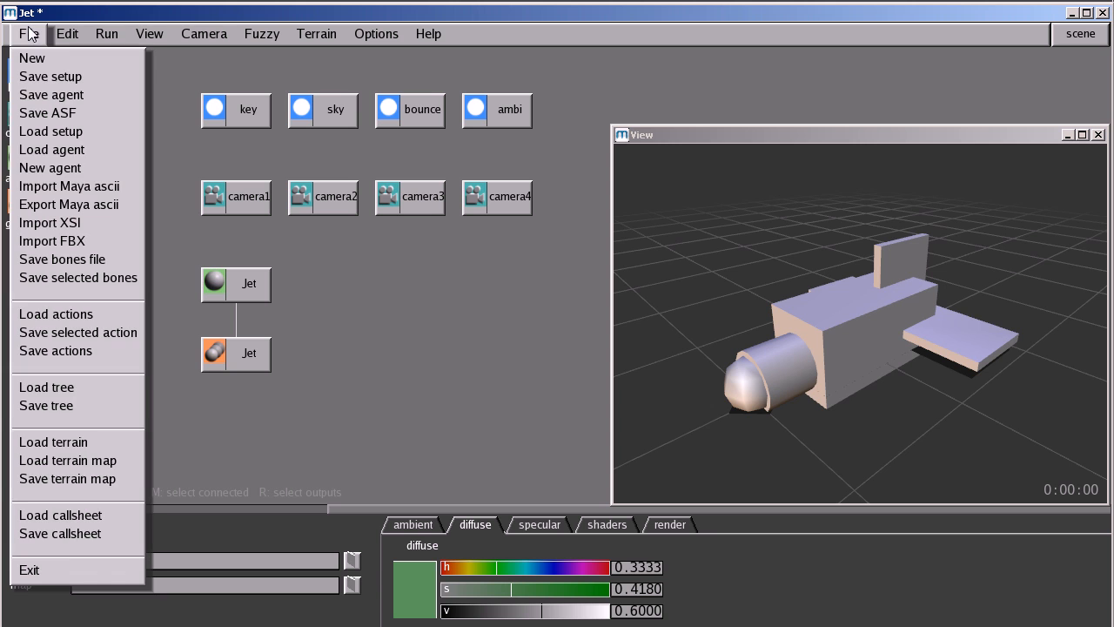
left_click(52, 150)
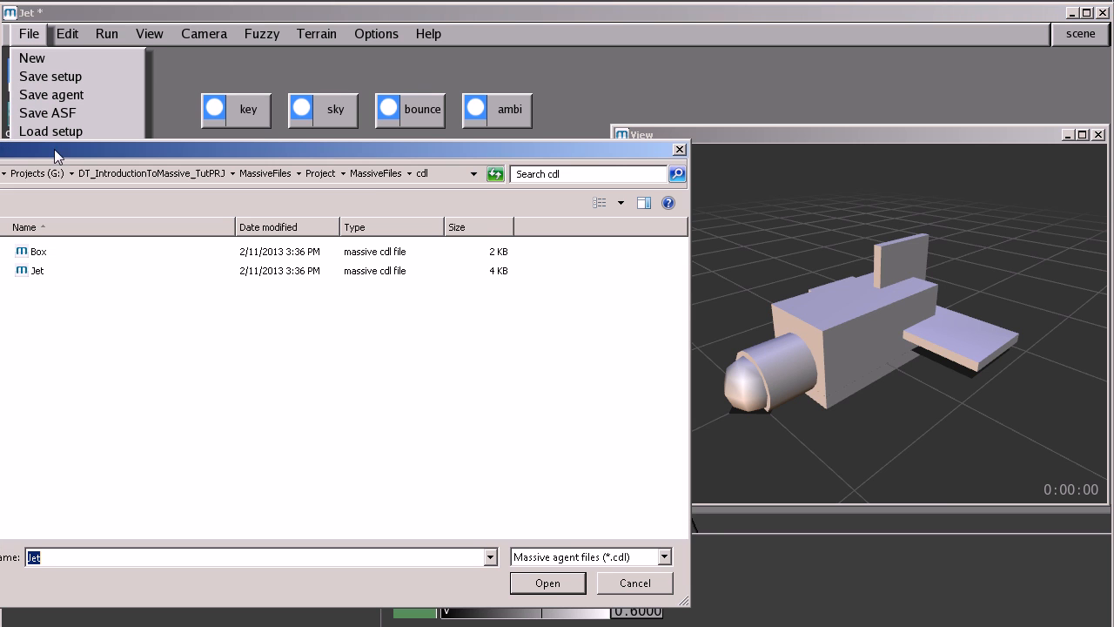
left_click(365, 173)
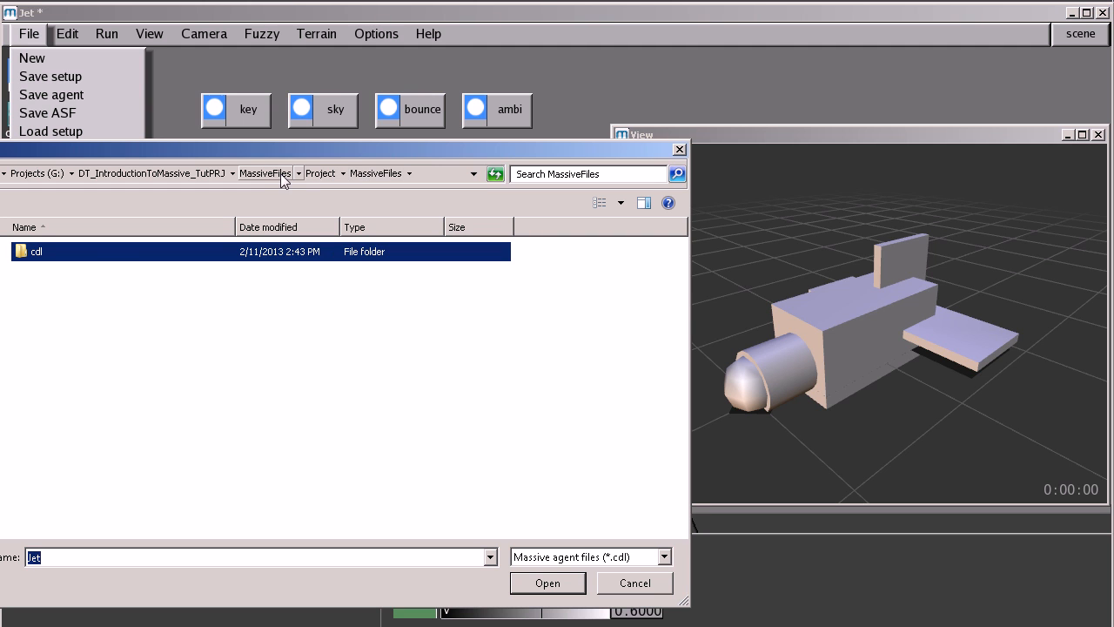
double_click(94, 255)
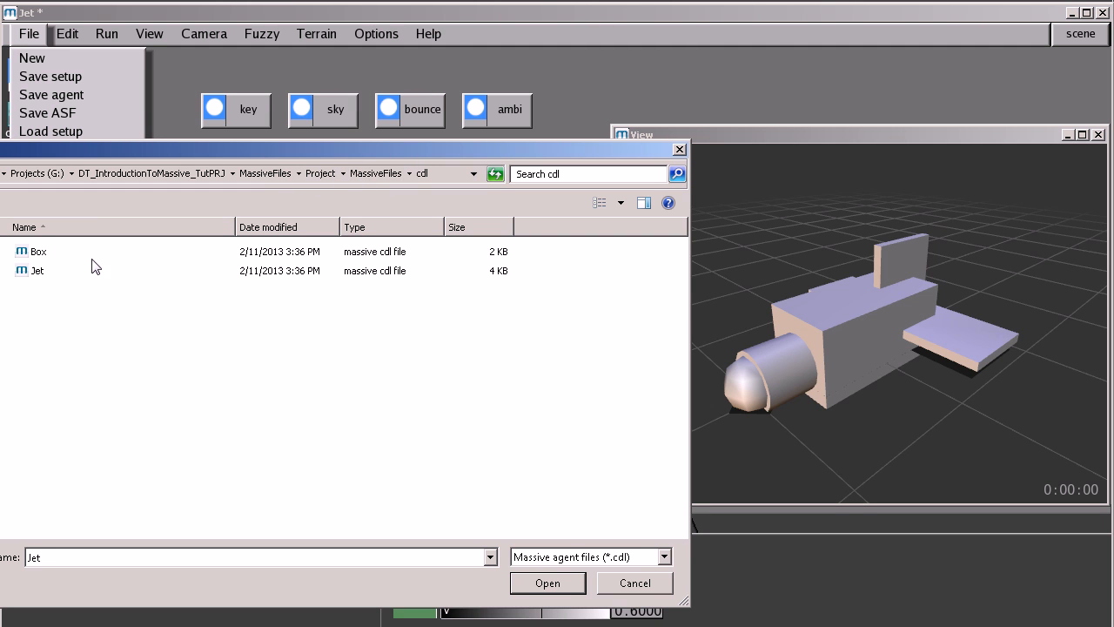
left_click(37, 258)
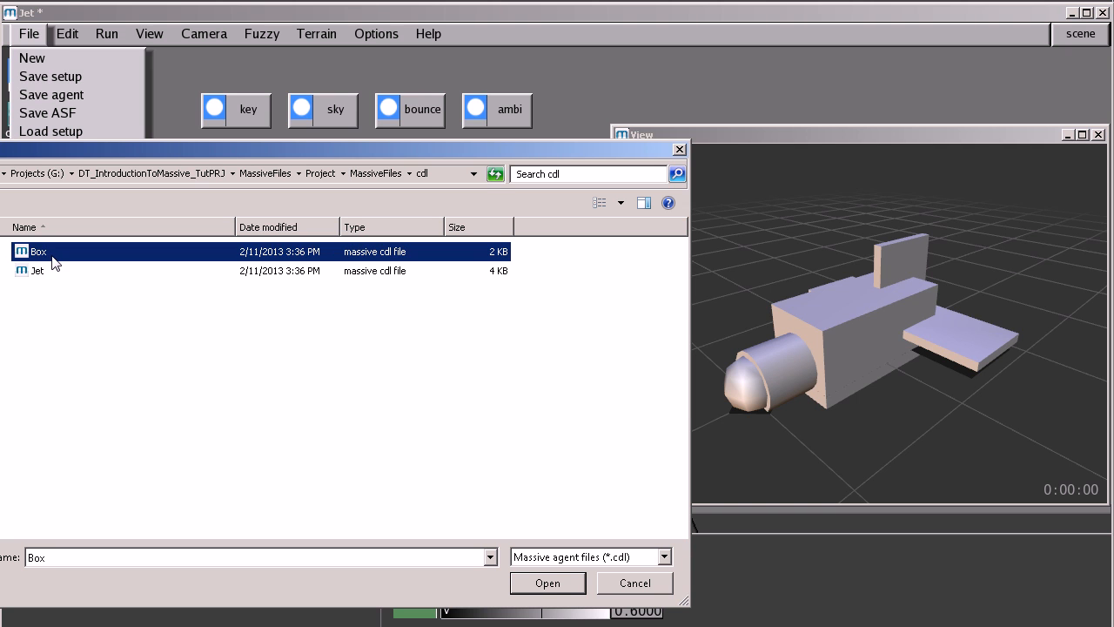
left_click(547, 583)
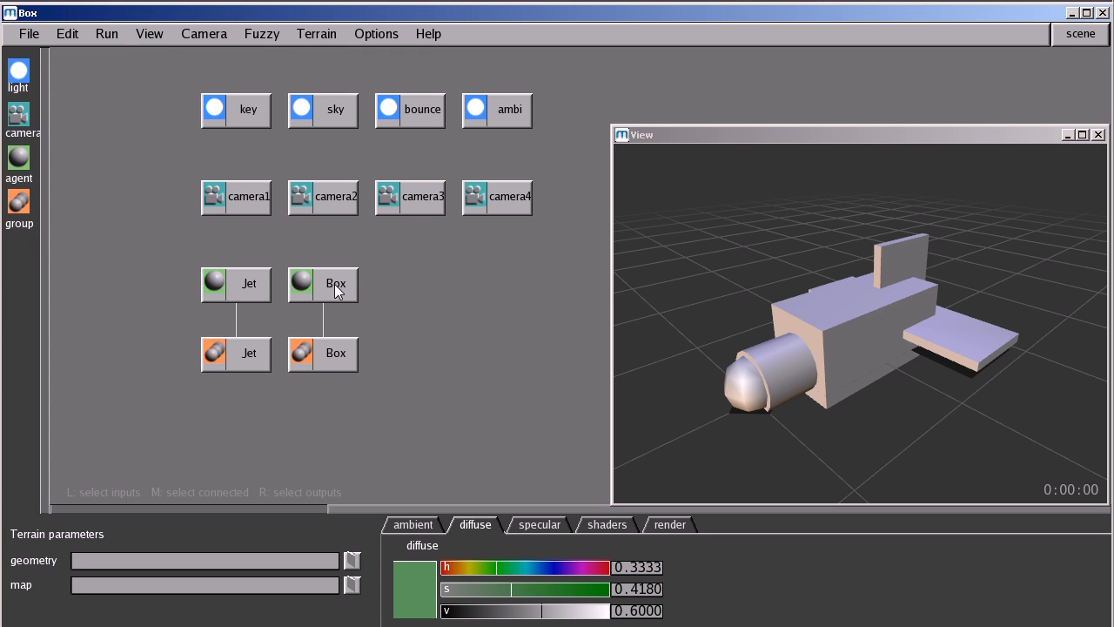
Select the Box agent, view its body page with box1 and Root, and return to the scene page.
left_click(223, 284)
left_click(328, 298)
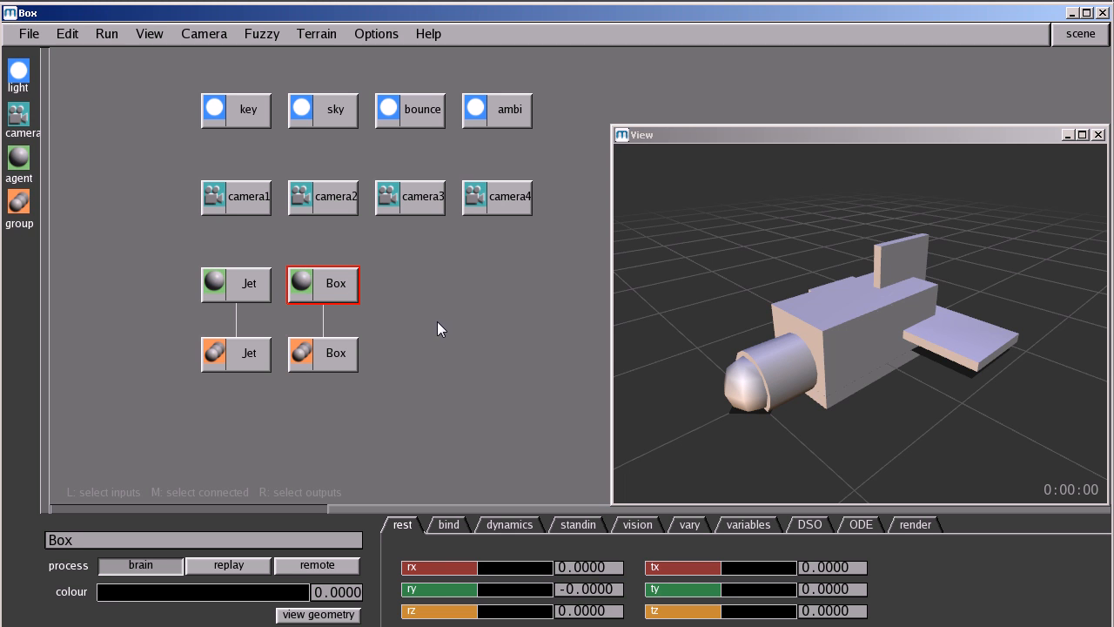
left_click(415, 297)
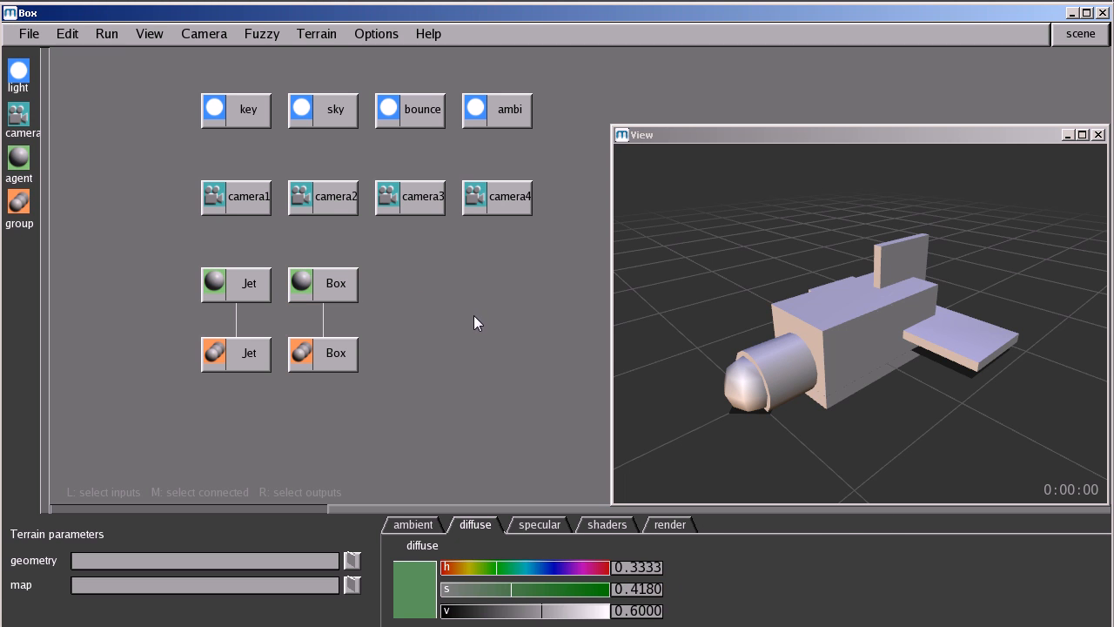
left_click(315, 285)
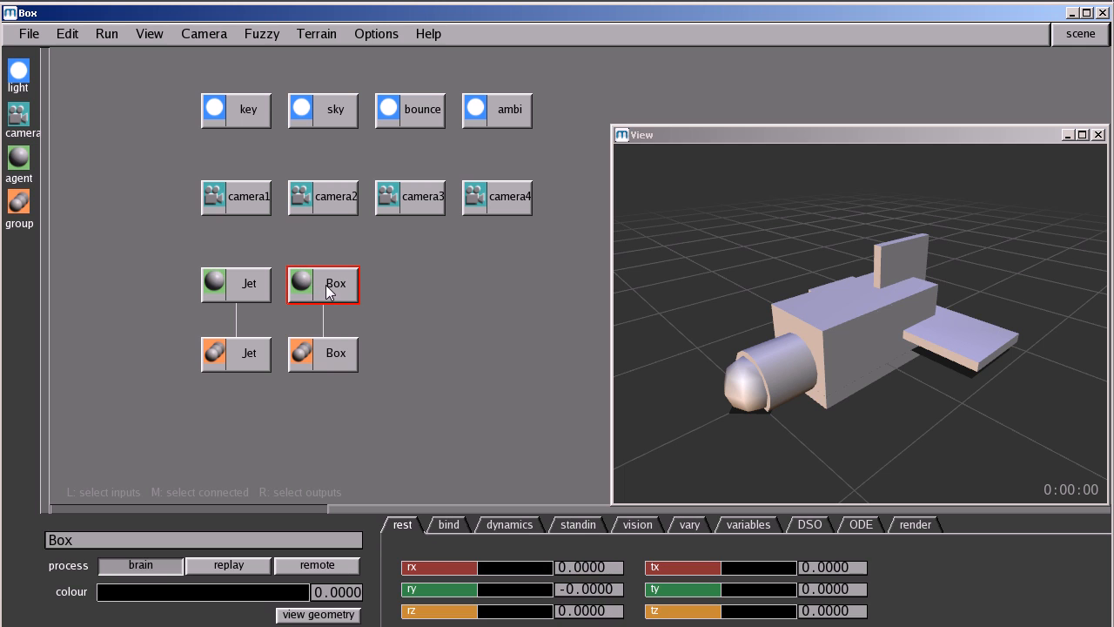
double_click(337, 296)
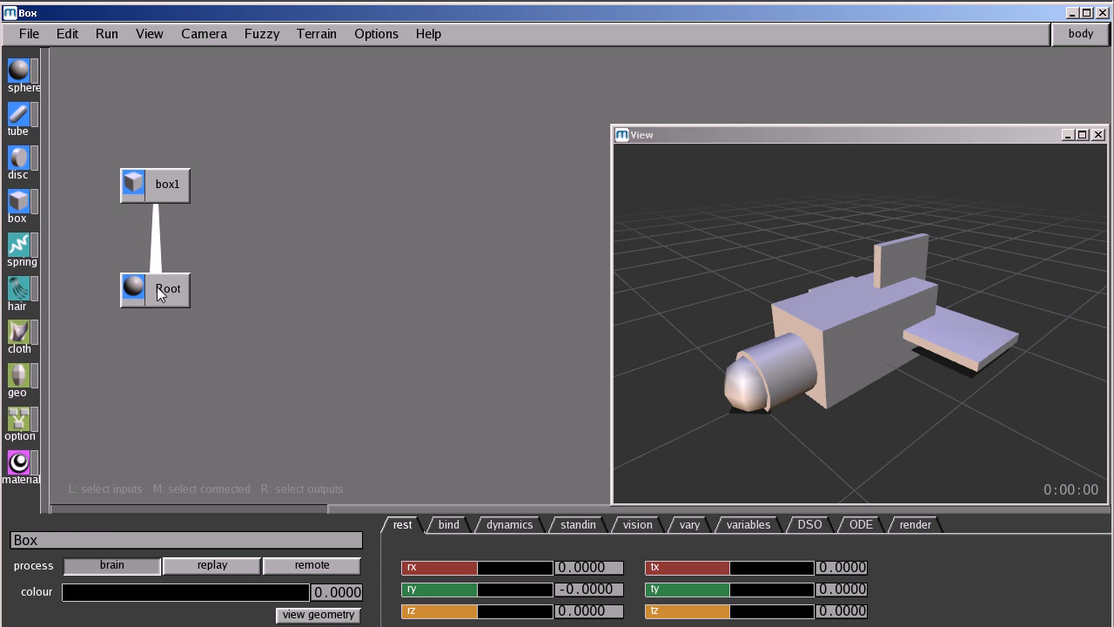
double_click(234, 242)
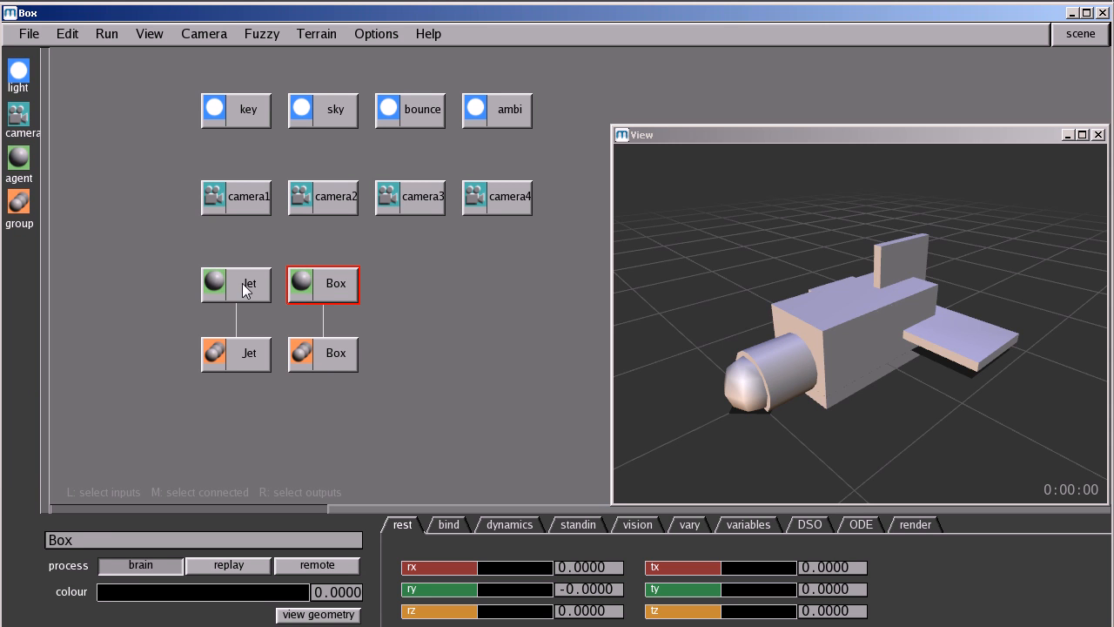
Make the Jet agent current, view its body page, and go back to the scene page.
left_click(236, 293)
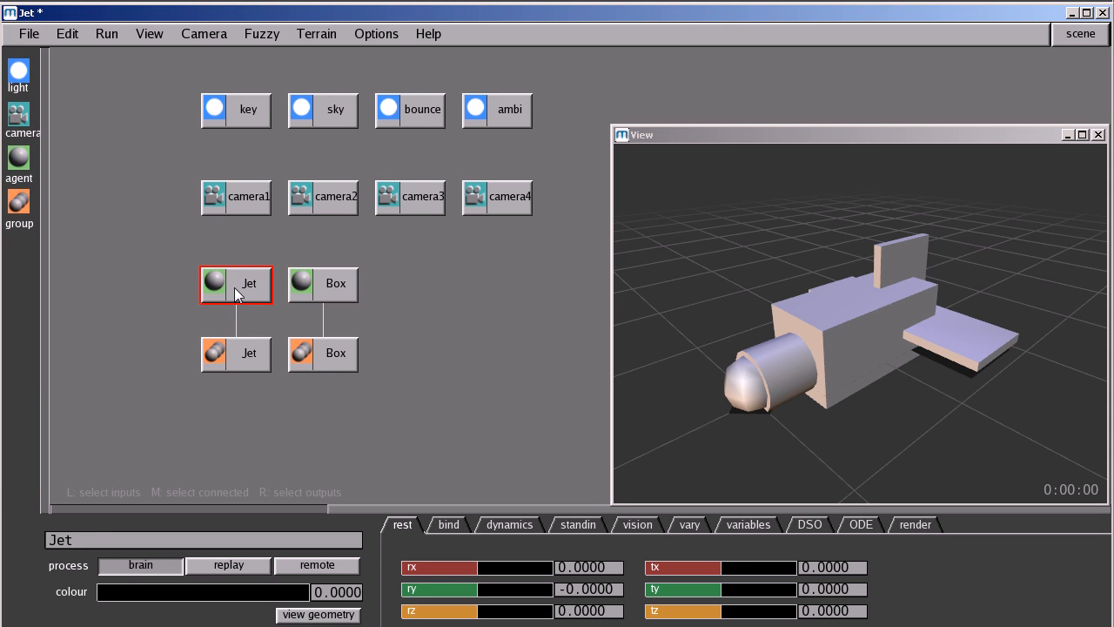
double_click(236, 293)
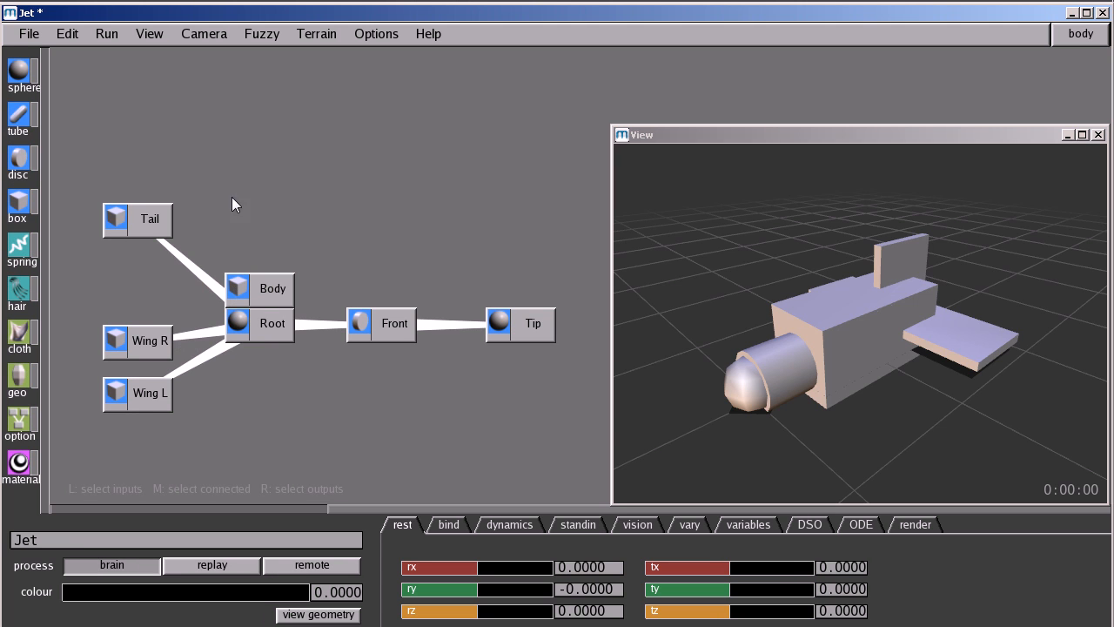
double_click(278, 382)
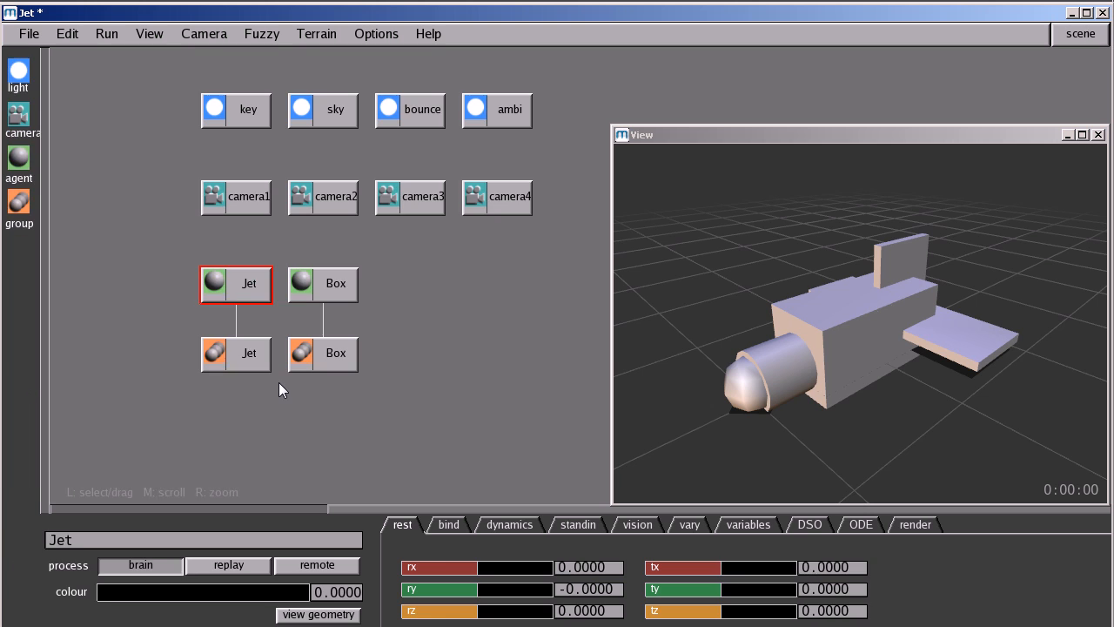
Delete the Box agent together with its Box group from the scene.
left_click(336, 393)
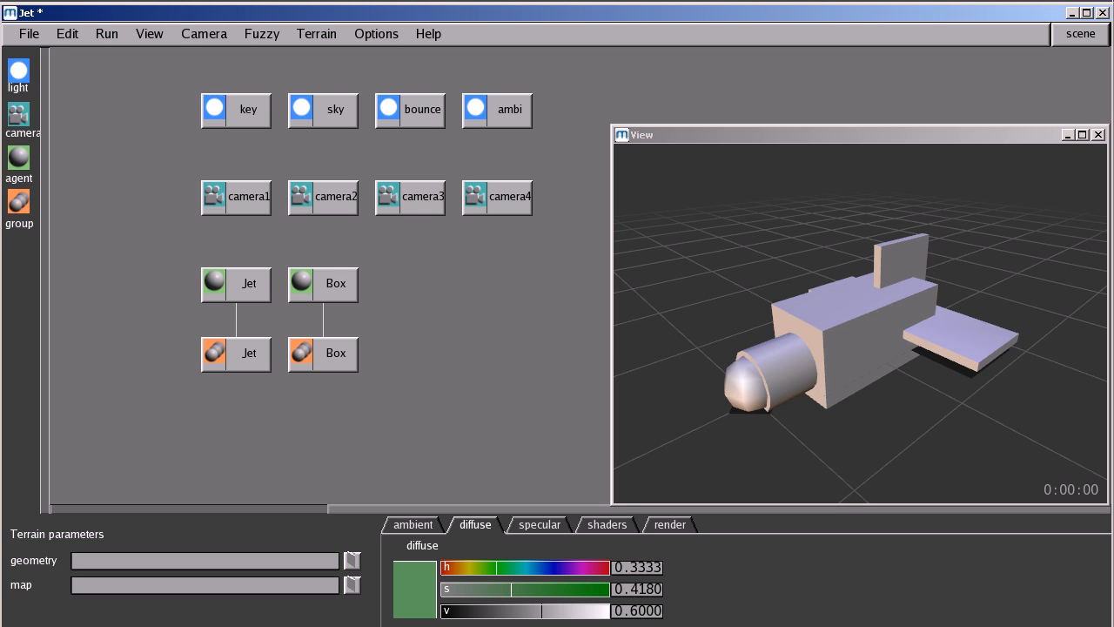
left_click_drag(424, 274, 326, 421)
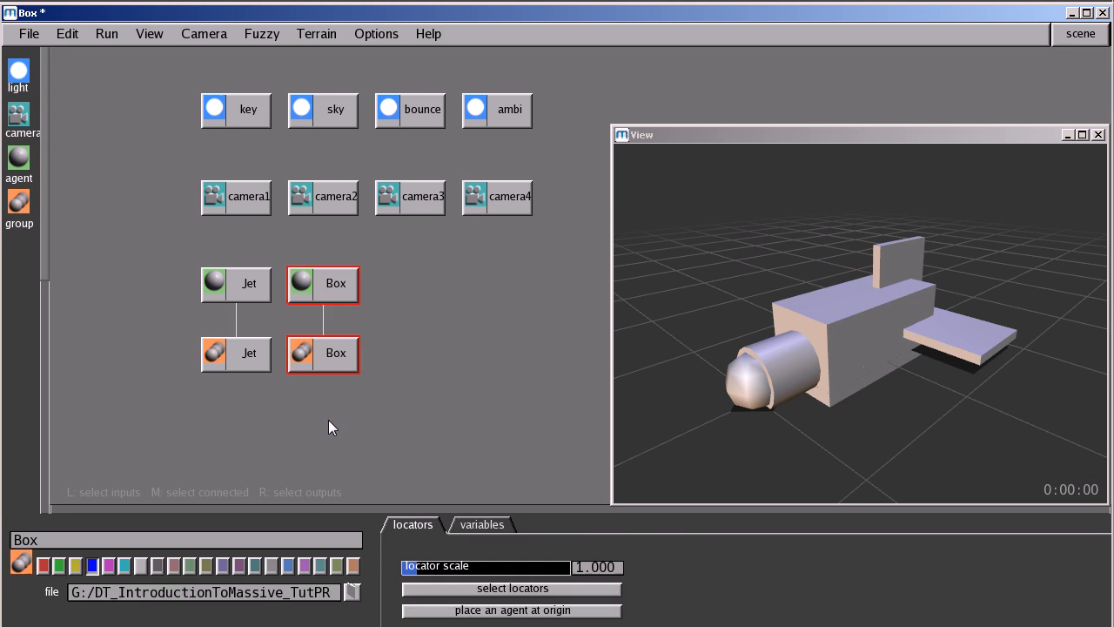
key("Delete")
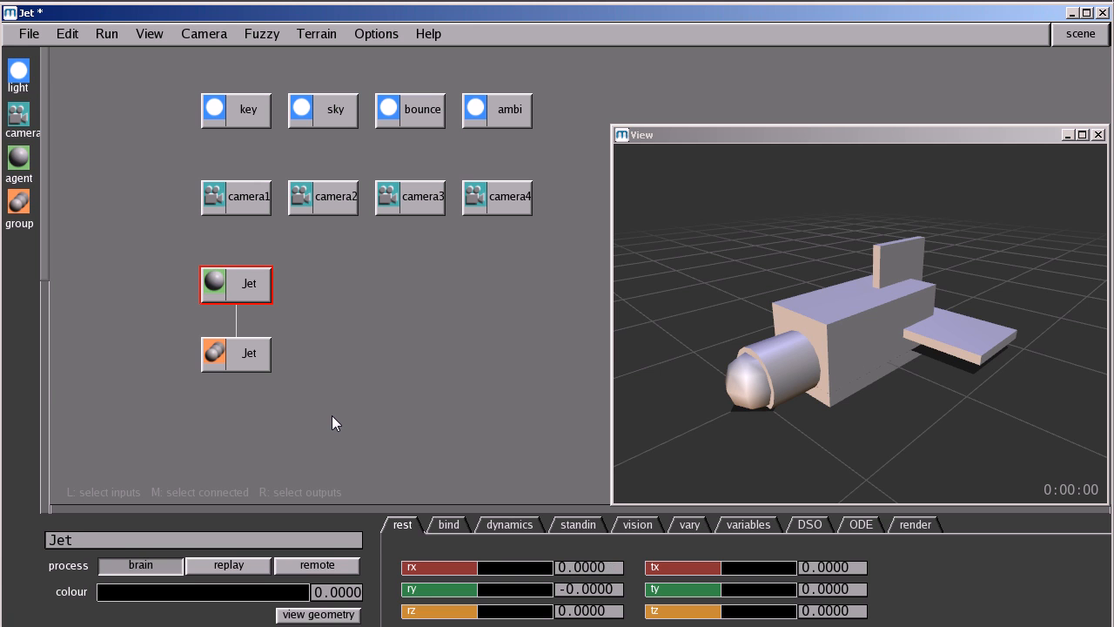
Show the Jet's body page and check which side of the 3D model Wing R and Wing L are on.
key("Tab")
key("Tab")
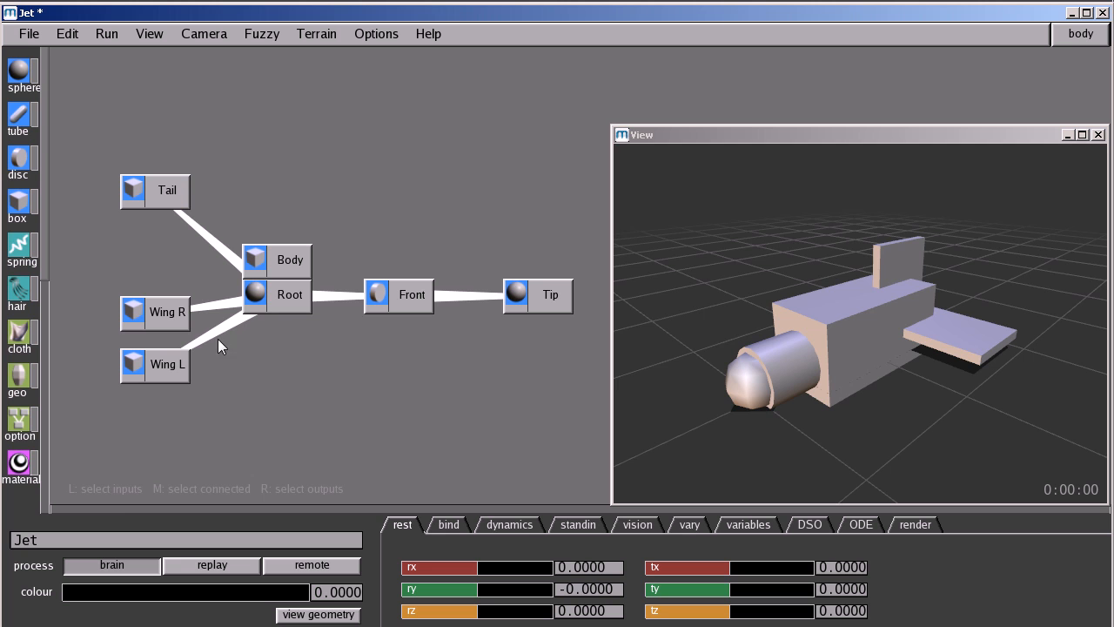
left_click_drag(703, 355, 423, 348)
left_click(170, 309)
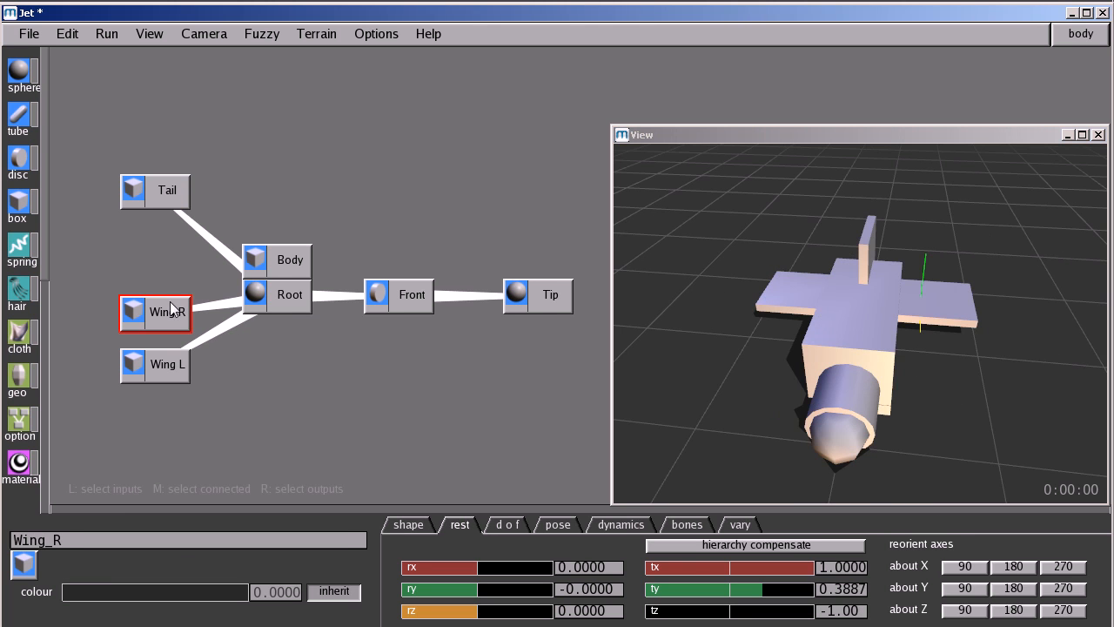
left_click(158, 368)
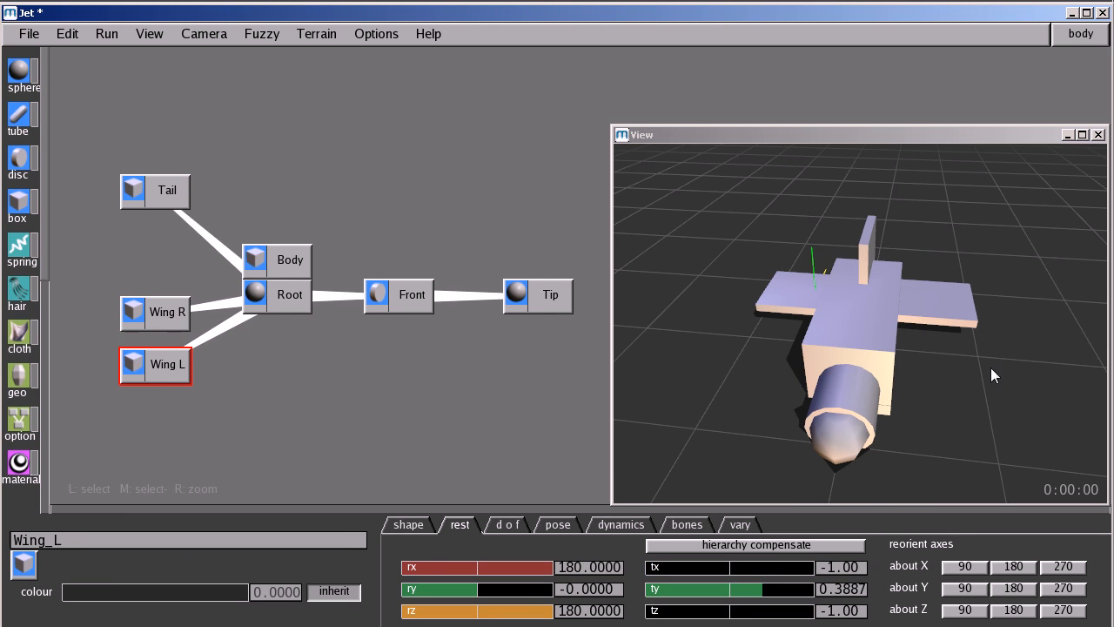
left_click_drag(897, 299, 815, 282)
left_click(342, 400)
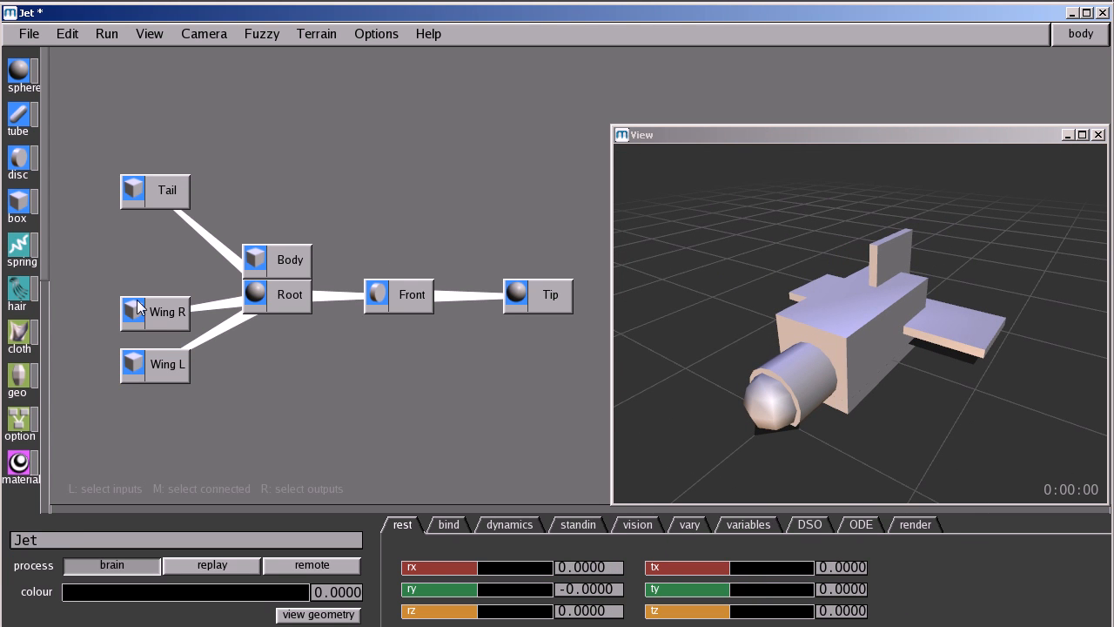
Rename the Wing R segment to Wing_L.
left_click(166, 316)
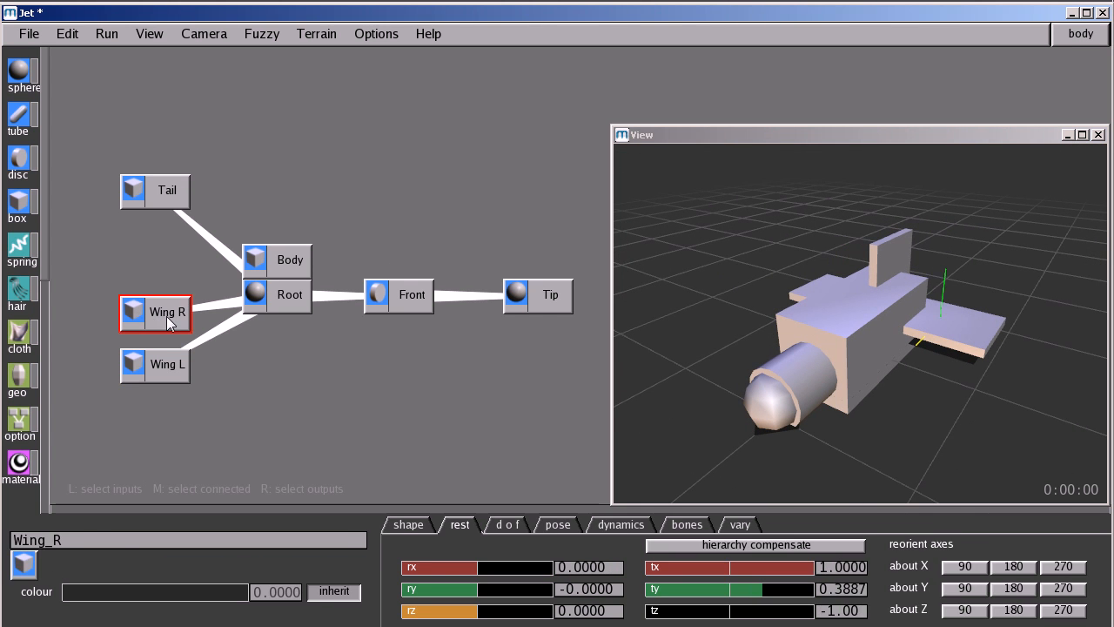
left_click(54, 539)
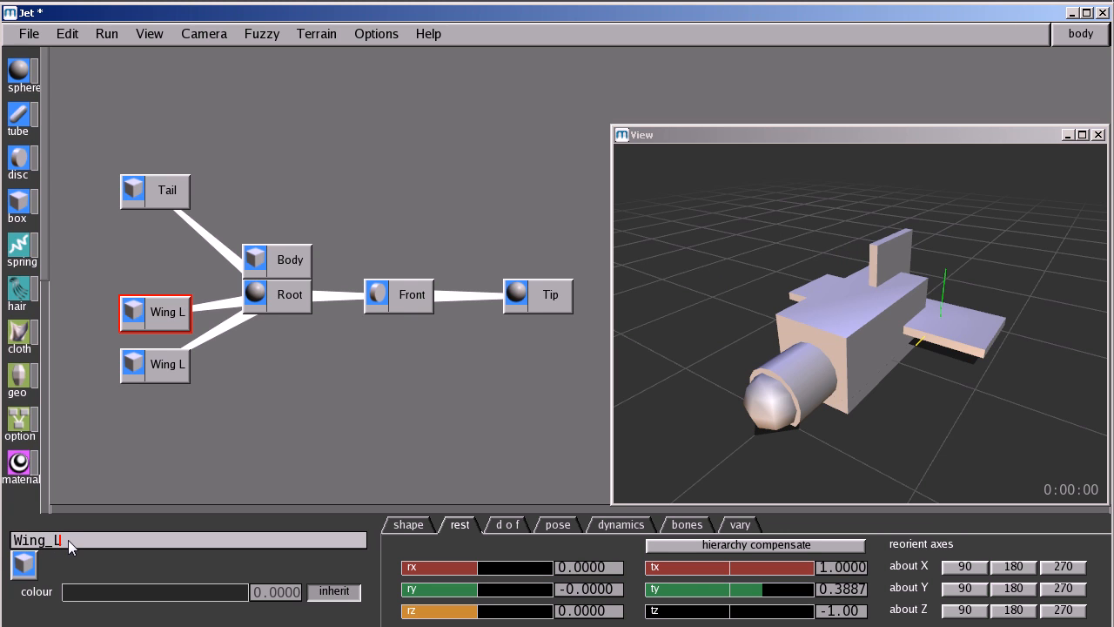
key("BackSpace")
type("L")
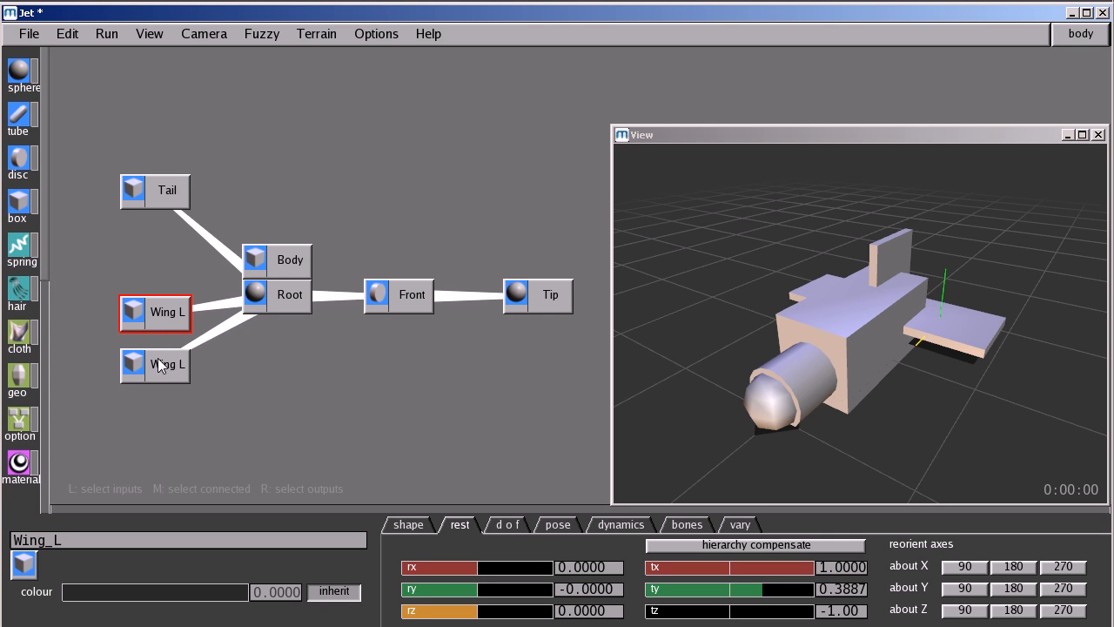
Rename the original Wing L segment, the lower of the two wing nodes, to Wing_R.
left_click(164, 367)
left_click(54, 539)
key("BackSpace")
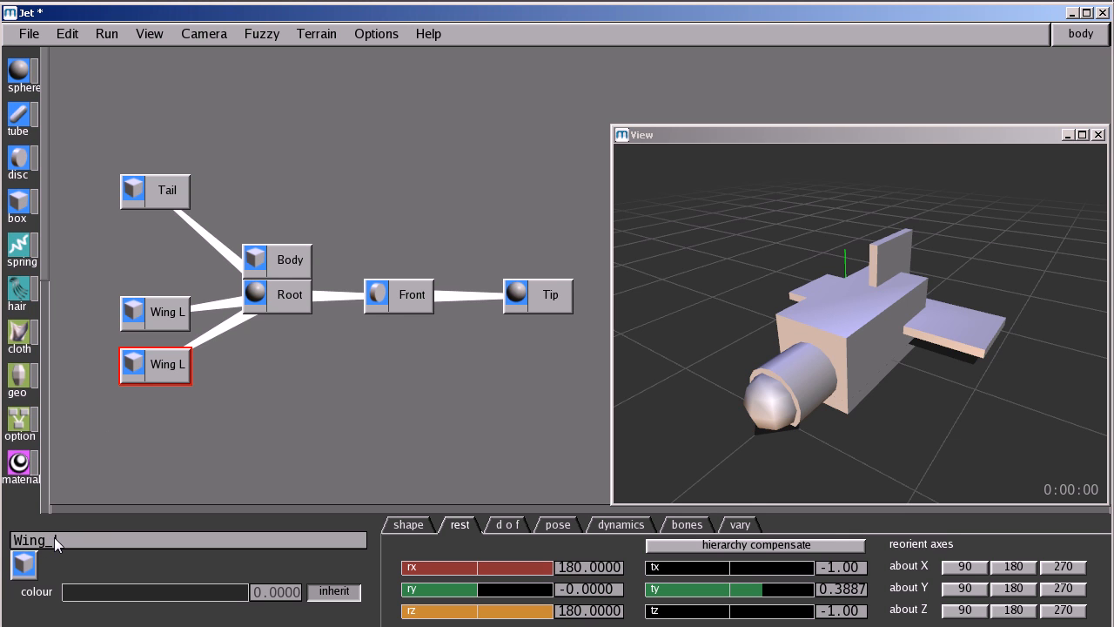
type("R")
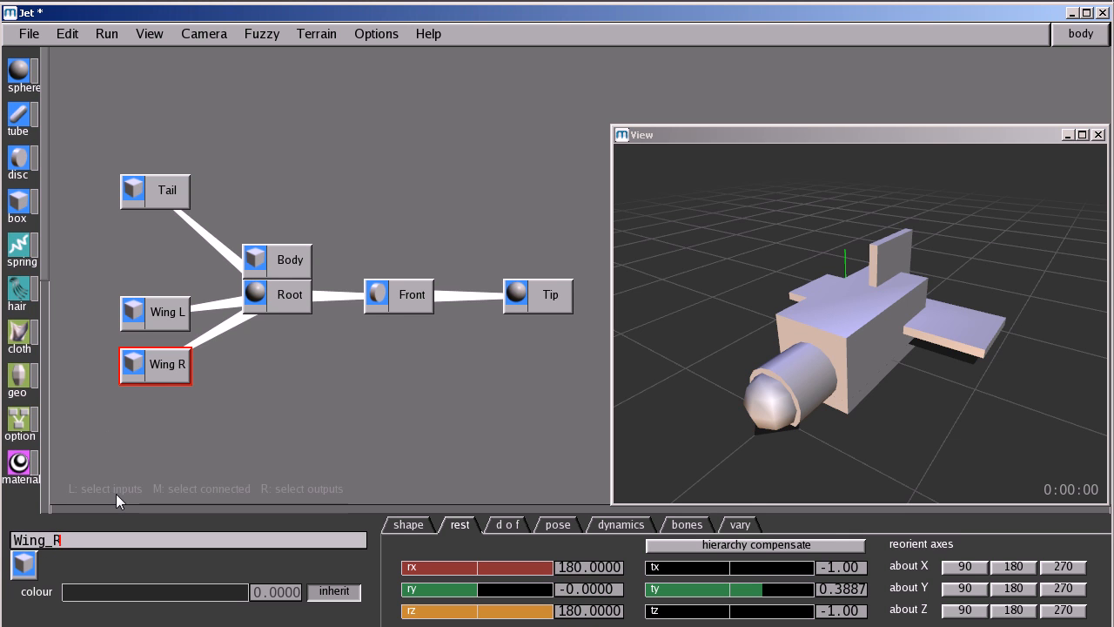
left_click(222, 366)
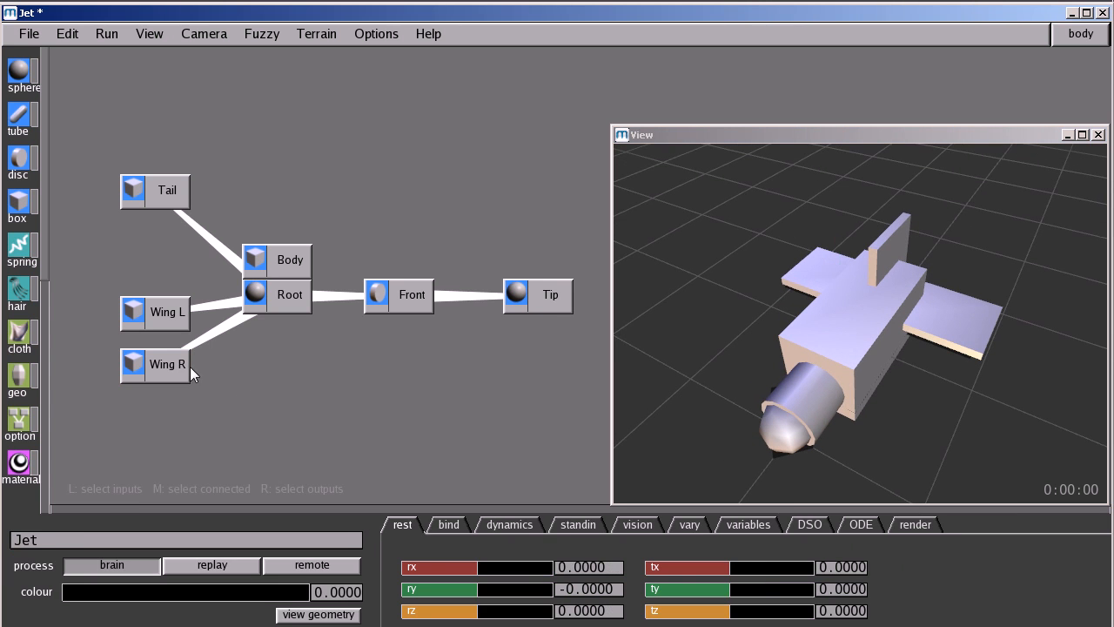
Select Wing R and Wing L in turn to verify the renamed wings against the 3D model.
left_click(186, 369)
left_click(172, 324)
left_click(847, 356)
left_click_drag(848, 364, 863, 340)
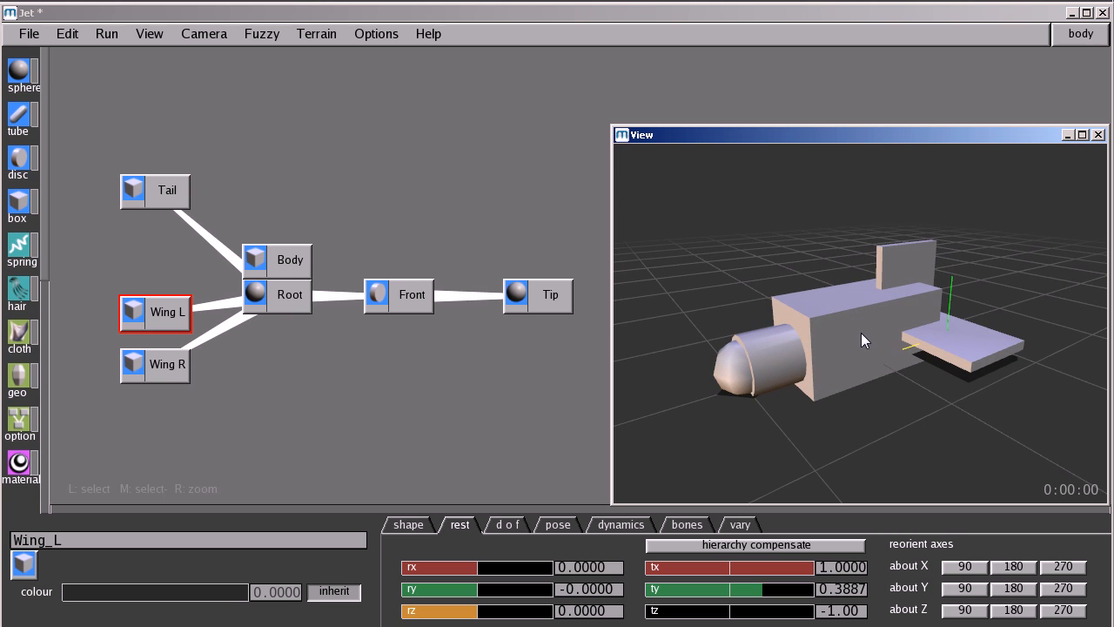